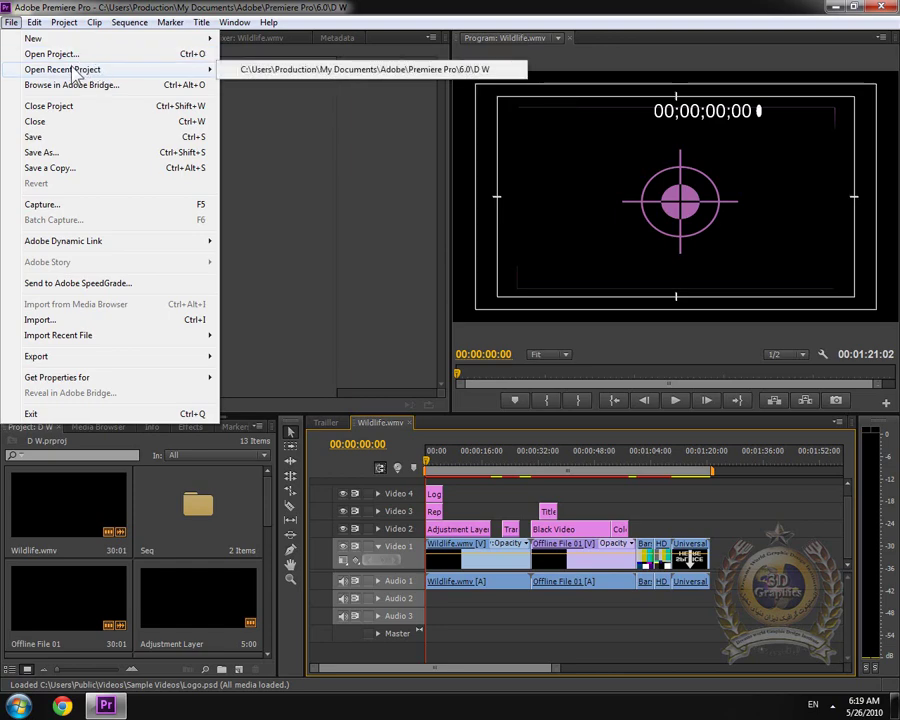
# Browse the media files in Adobe Bridge, preview the kite runner video, and return to Premiere Pro with Bridge closed
pyautogui.moveTo(150, 72)
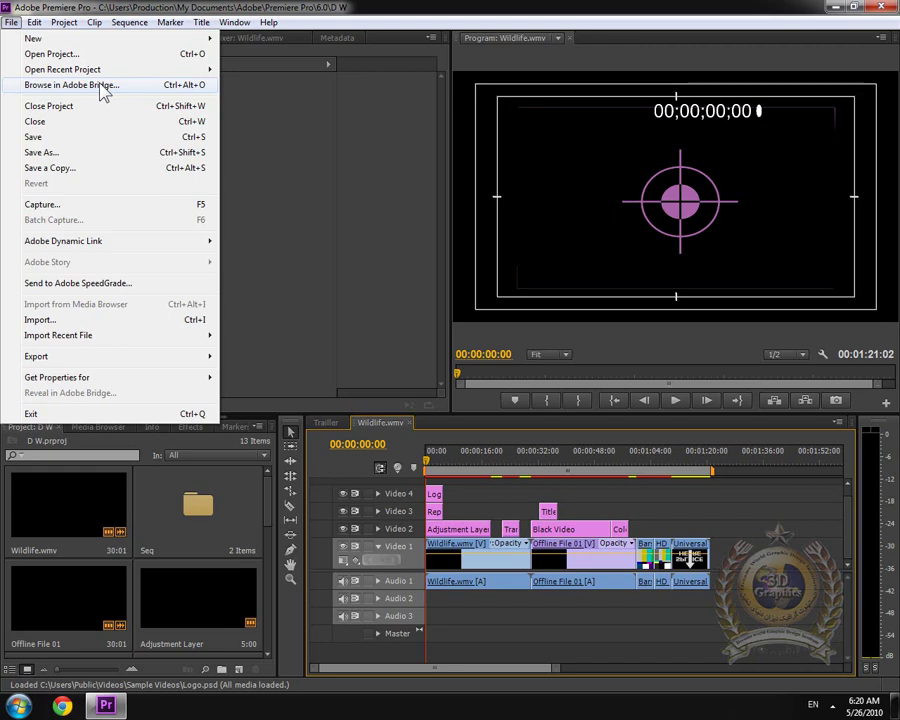
pyautogui.click(102, 88)
pyautogui.click(12, 22)
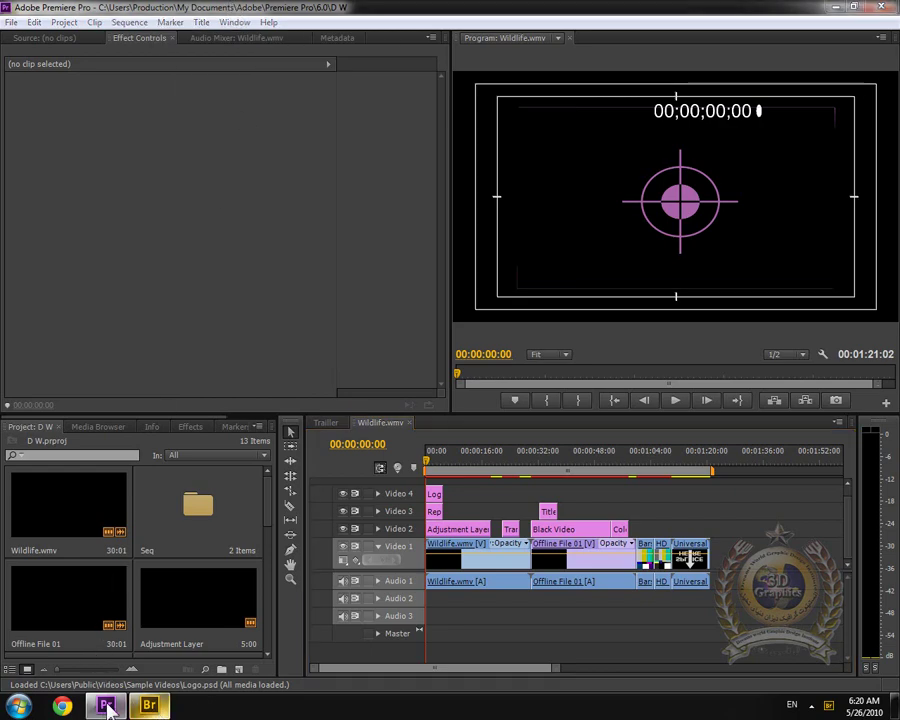
pyautogui.click(149, 706)
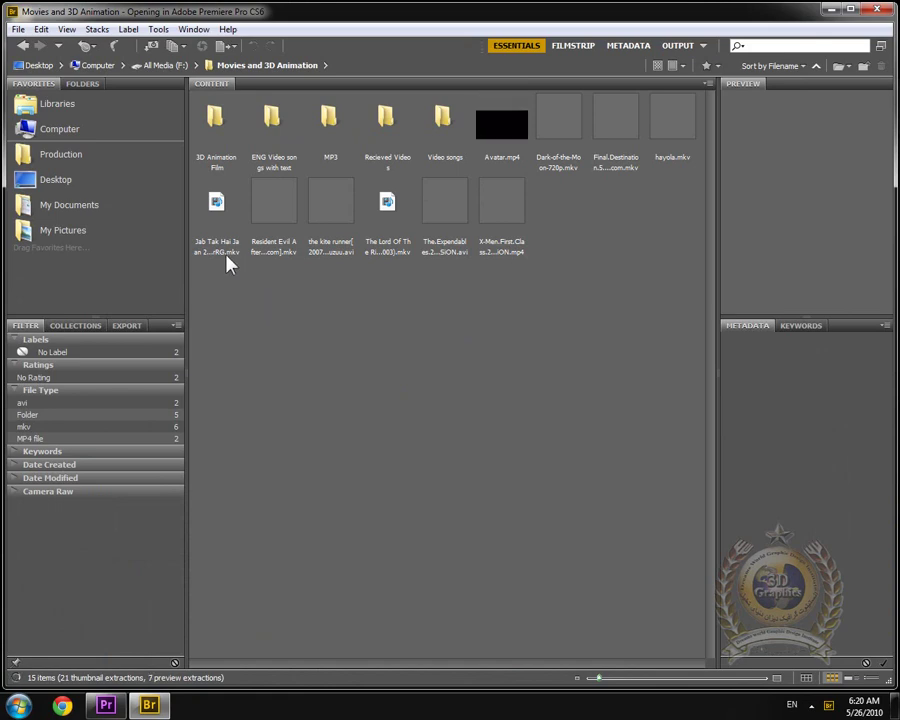
pyautogui.click(340, 214)
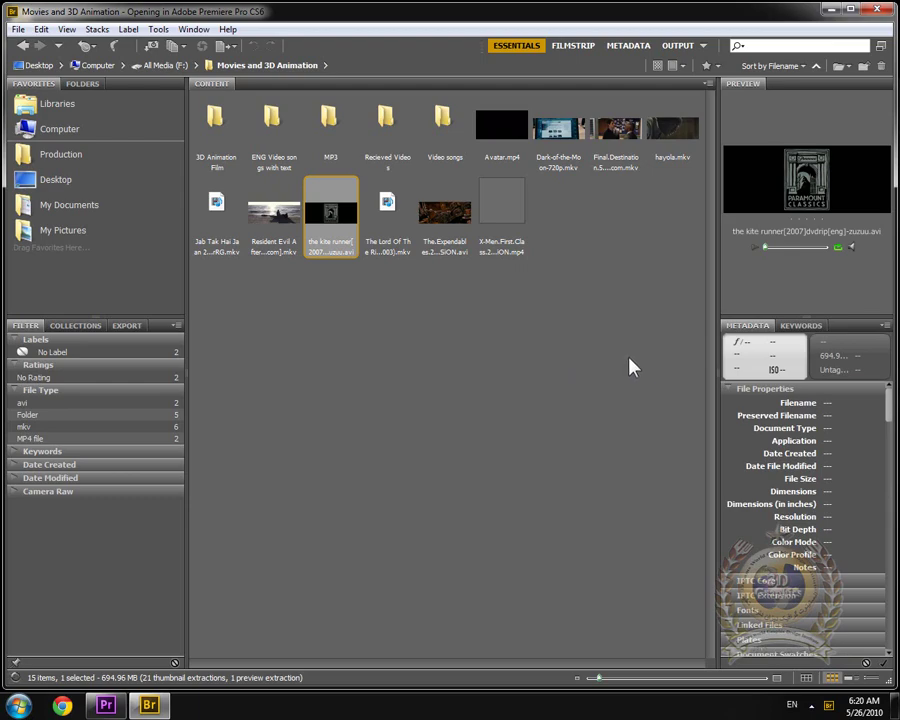
pyautogui.click(877, 9)
pyautogui.click(106, 706)
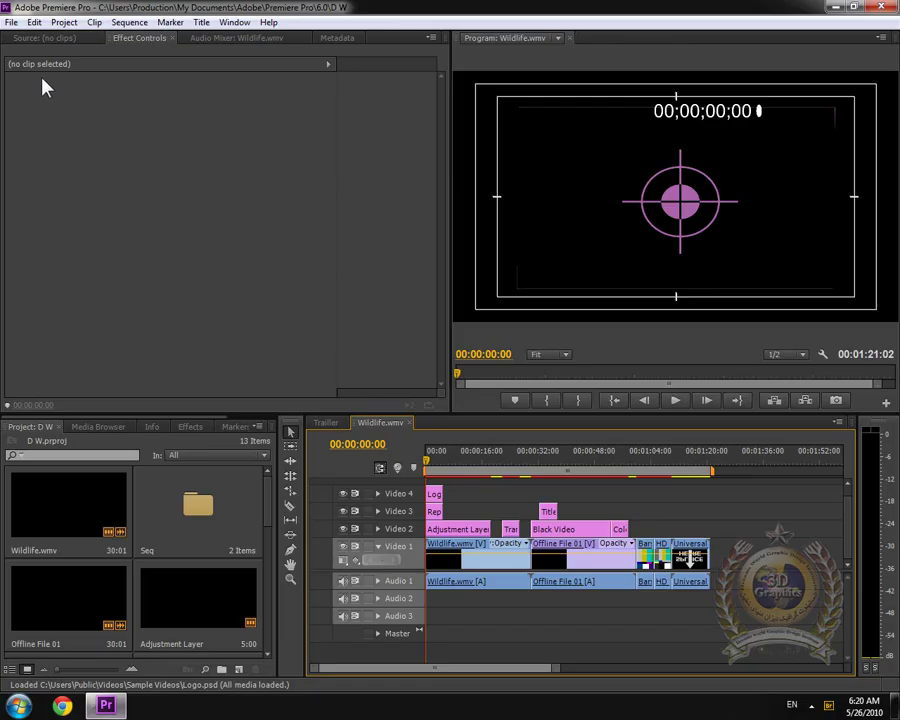
# Delete the Logo clip on Video 4 and the Offline File 01 clip, and move the playhead to 00:00:21:23
pyautogui.click(14, 22)
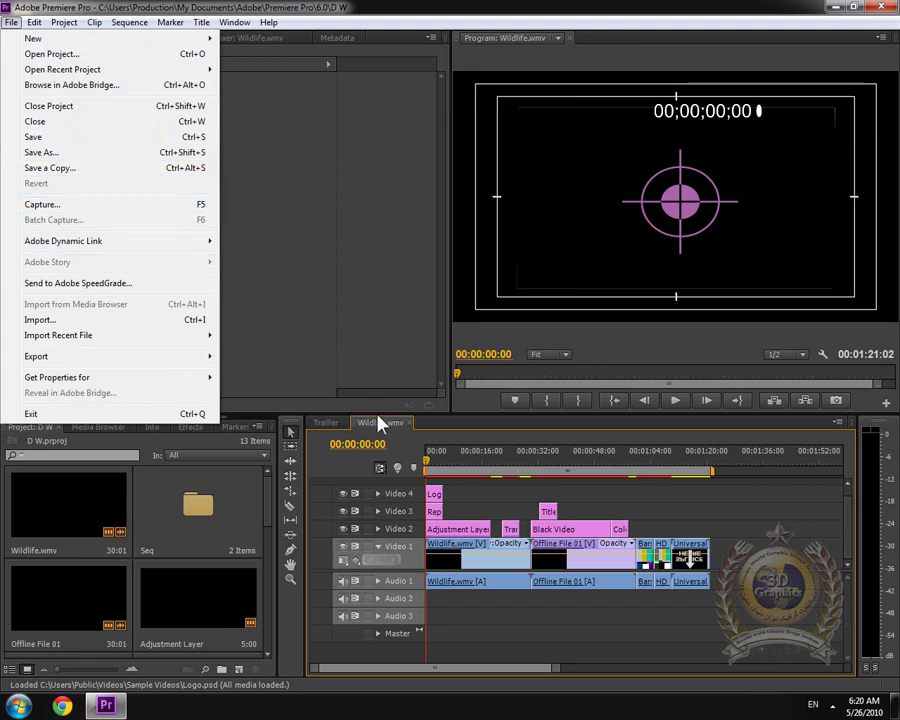
pyautogui.click(478, 505)
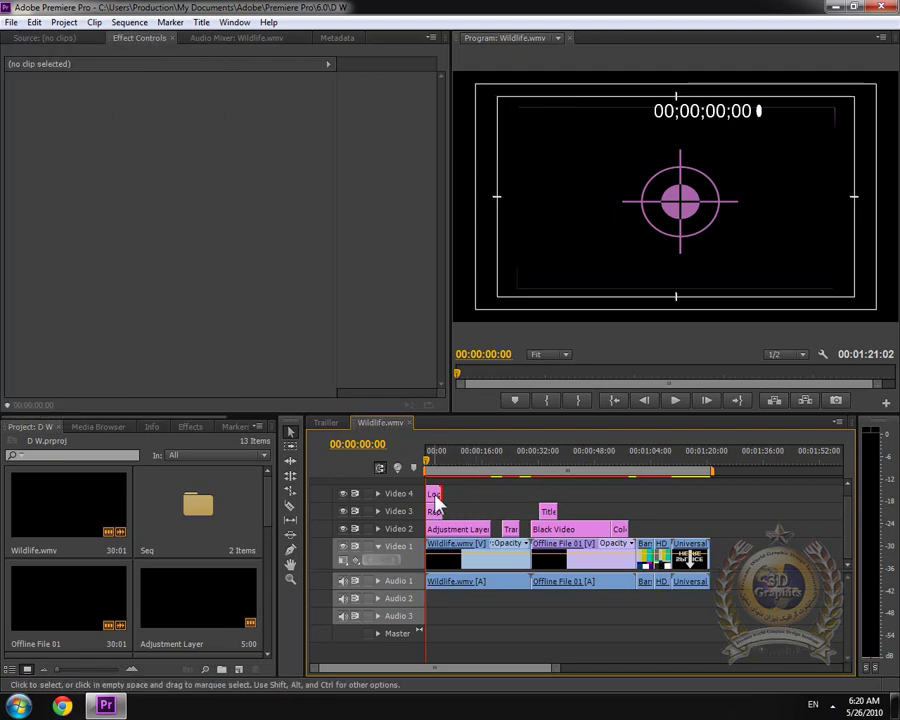
pyautogui.click(436, 495)
pyautogui.press('Delete')
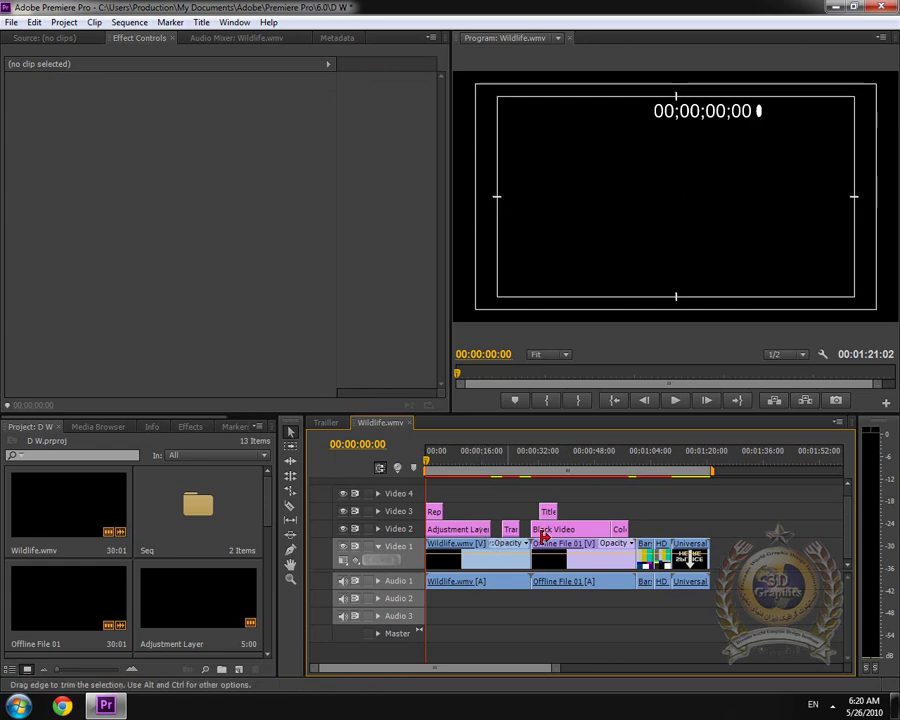
pyautogui.click(565, 558)
pyautogui.press('Delete')
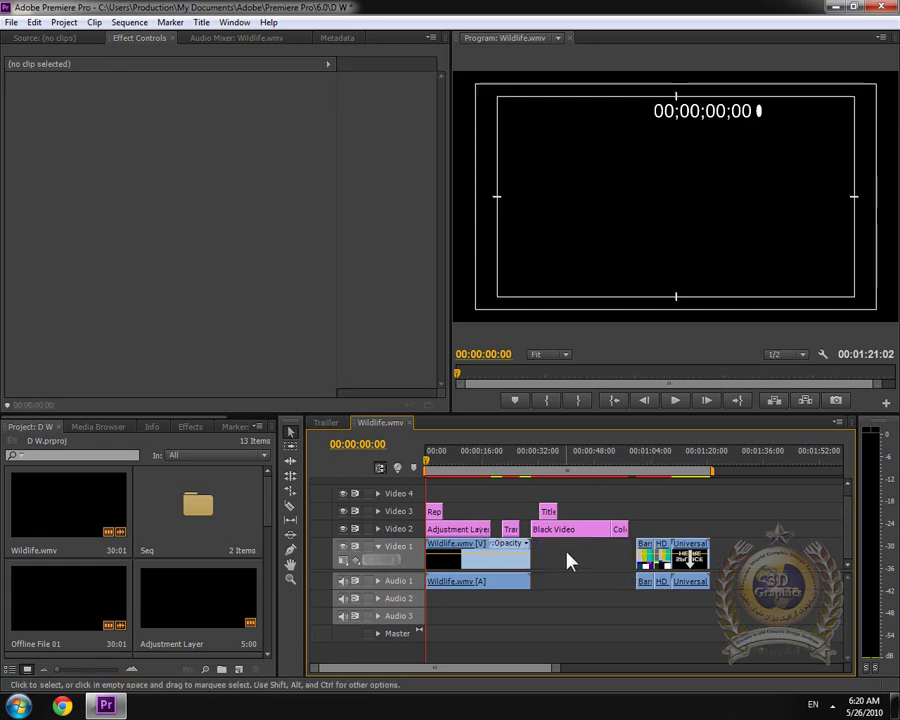
pyautogui.moveTo(465, 466); pyautogui.dragTo(501, 466)
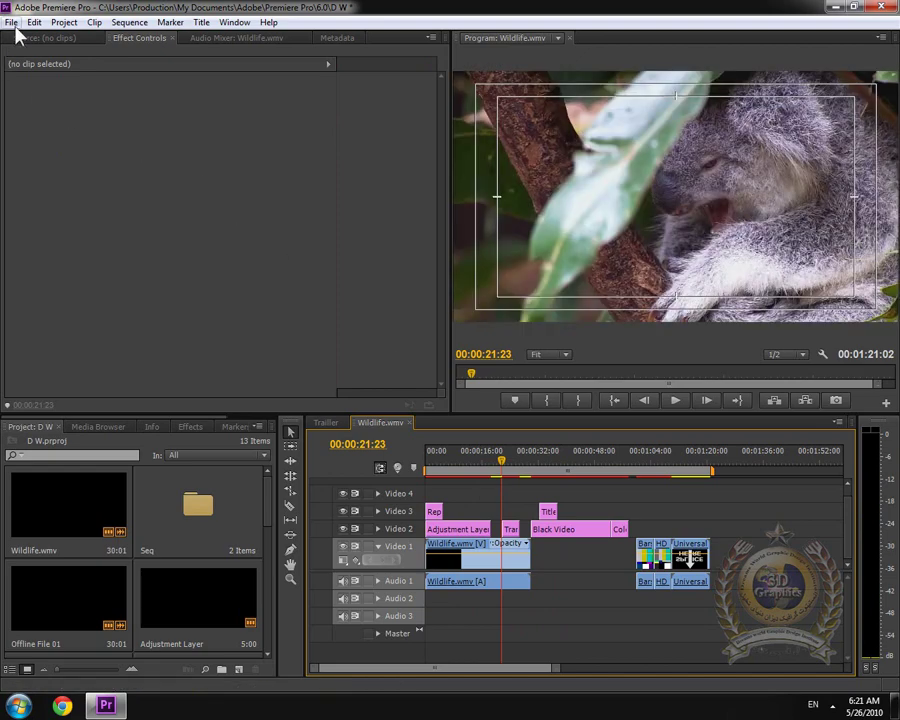
# Revert the project to its last saved version, discarding the clip deletions
pyautogui.click(13, 22)
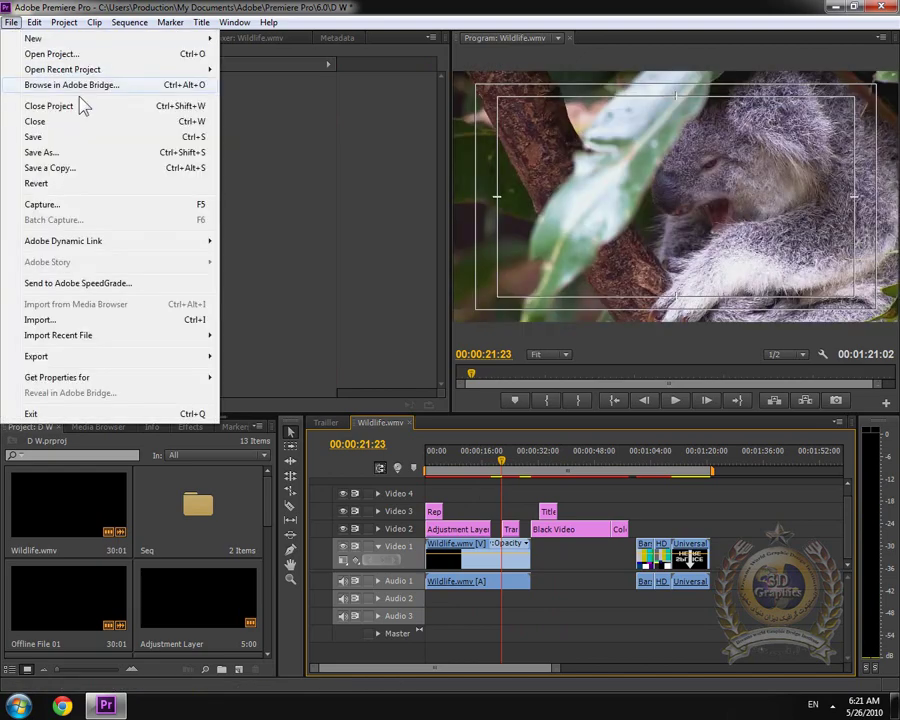
pyautogui.click(28, 184)
pyautogui.click(476, 366)
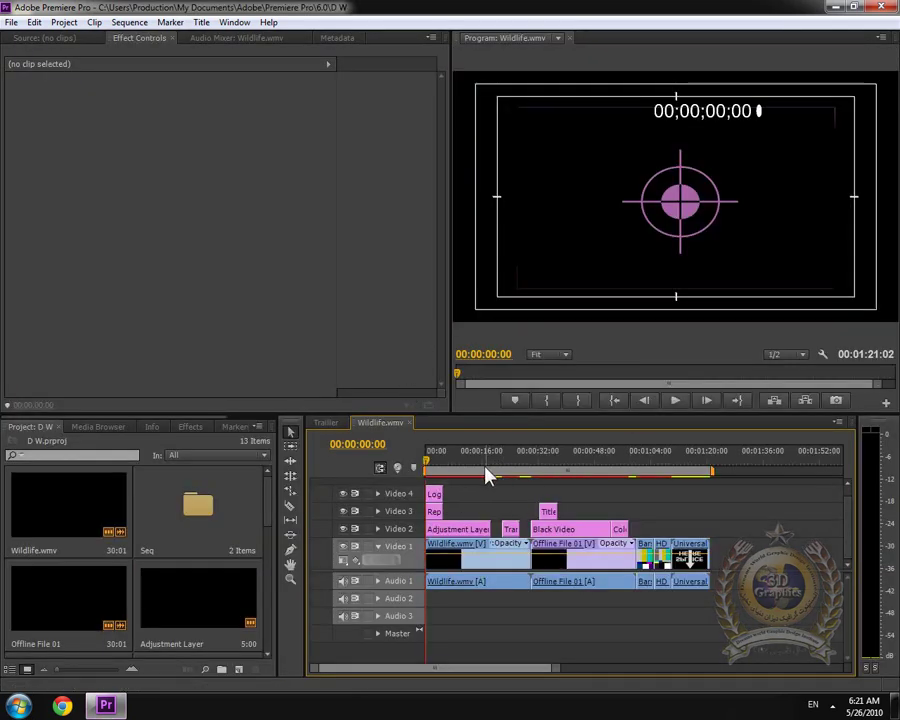
# Open the Capture window, review its logging and capture settings, and close it
pyautogui.click(12, 22)
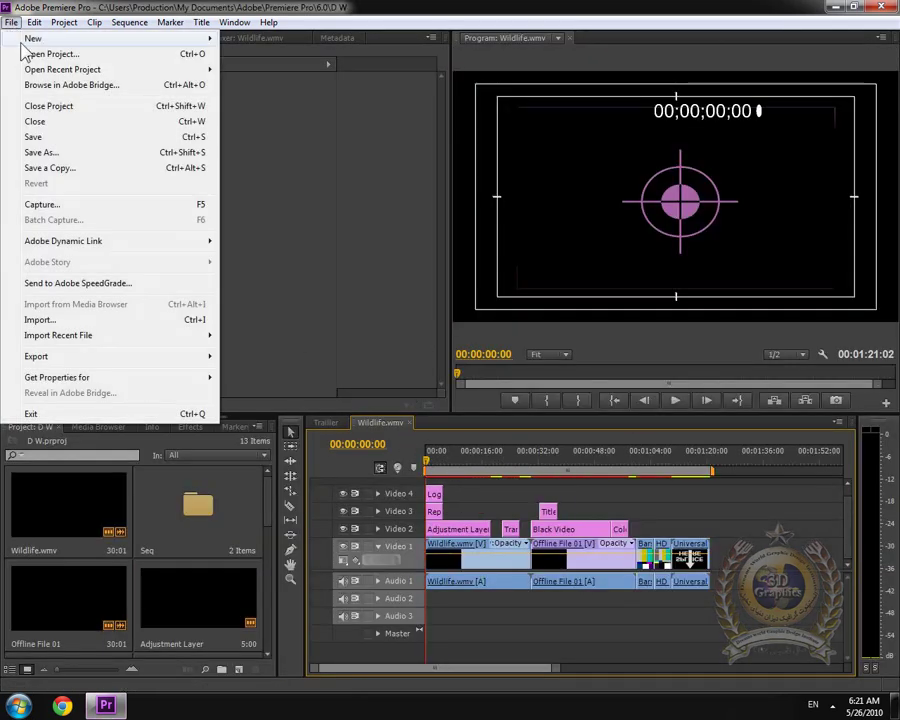
pyautogui.click(76, 205)
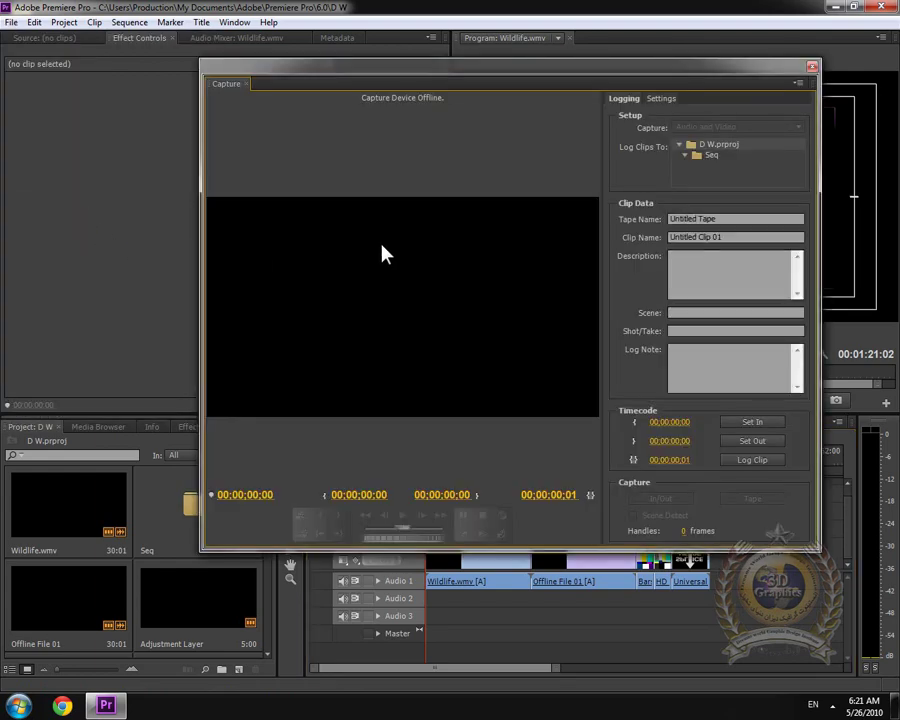
pyautogui.moveTo(498, 104); pyautogui.dragTo(342, 163)
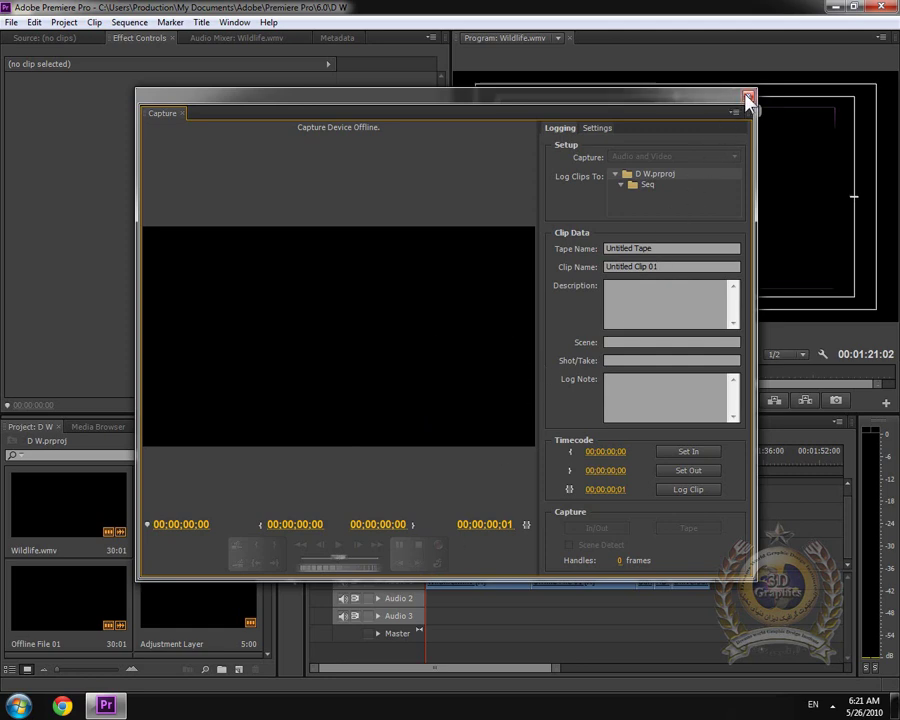
pyautogui.click(597, 129)
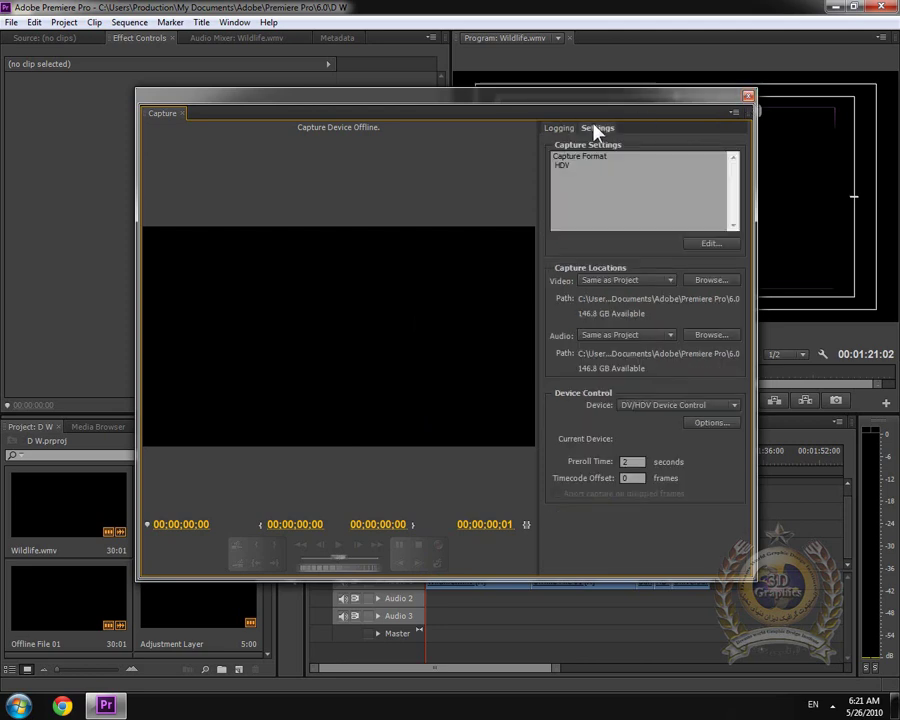
pyautogui.click(748, 97)
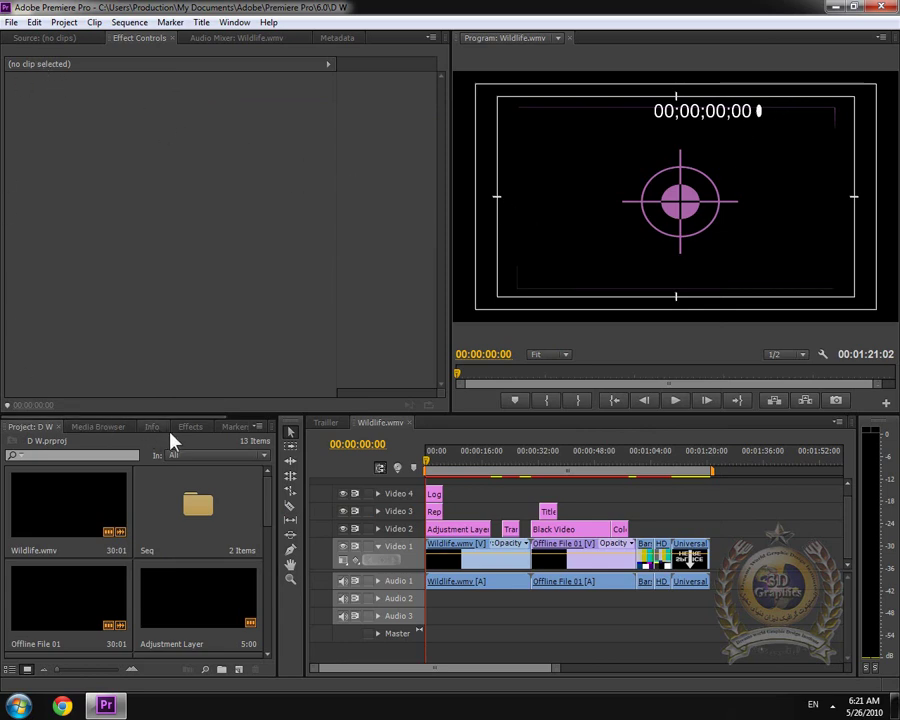
# Look through the remaining project items and review the Adobe Dynamic Link options for Encore and After Effects
pyautogui.moveTo(268, 505); pyautogui.dragTo(238, 660)
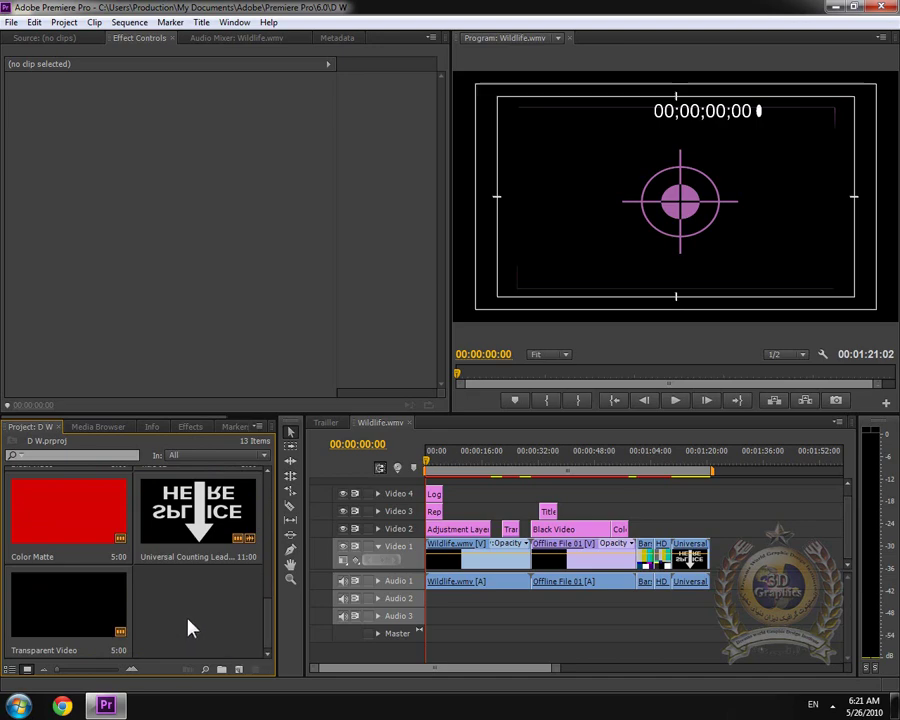
pyautogui.click(11, 22)
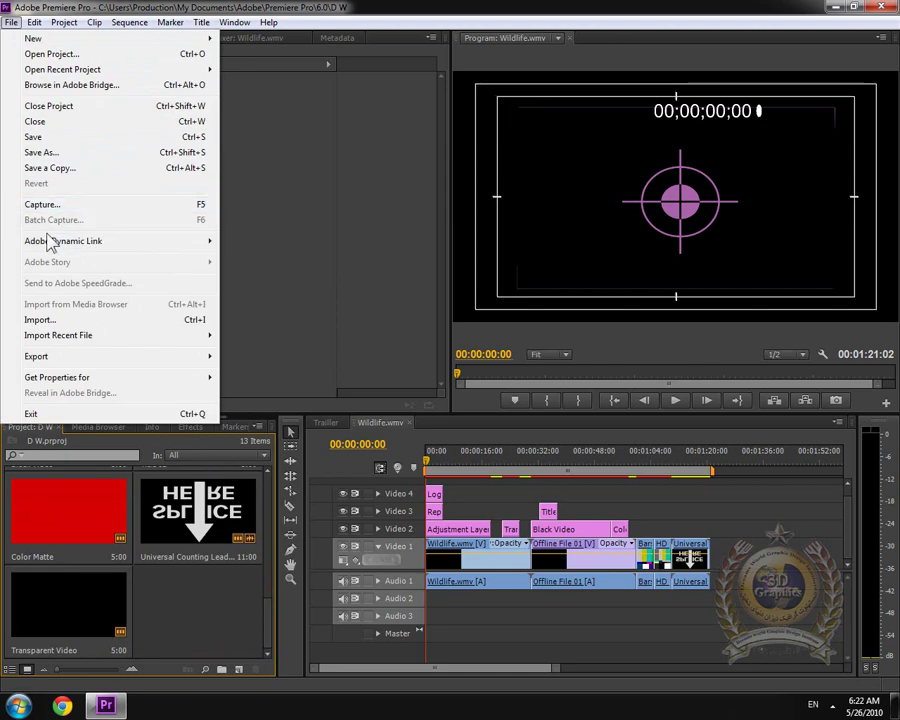
pyautogui.moveTo(110, 242)
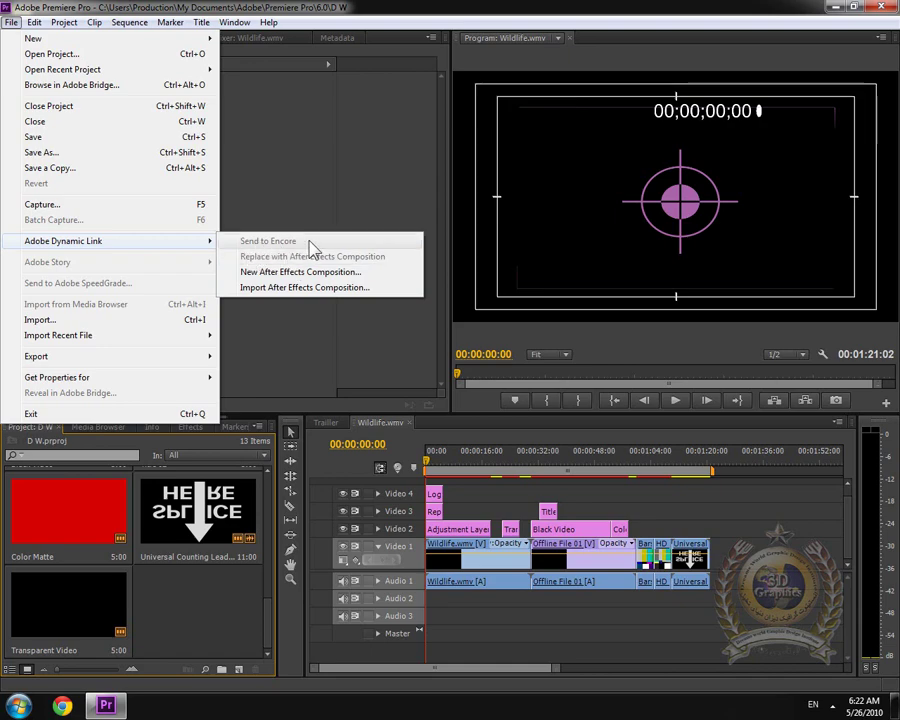
# Locate Adobe Encore CS6 among the installed Adobe programs and return to the Premiere Pro project
pyautogui.click(106, 705)
pyautogui.click(17, 707)
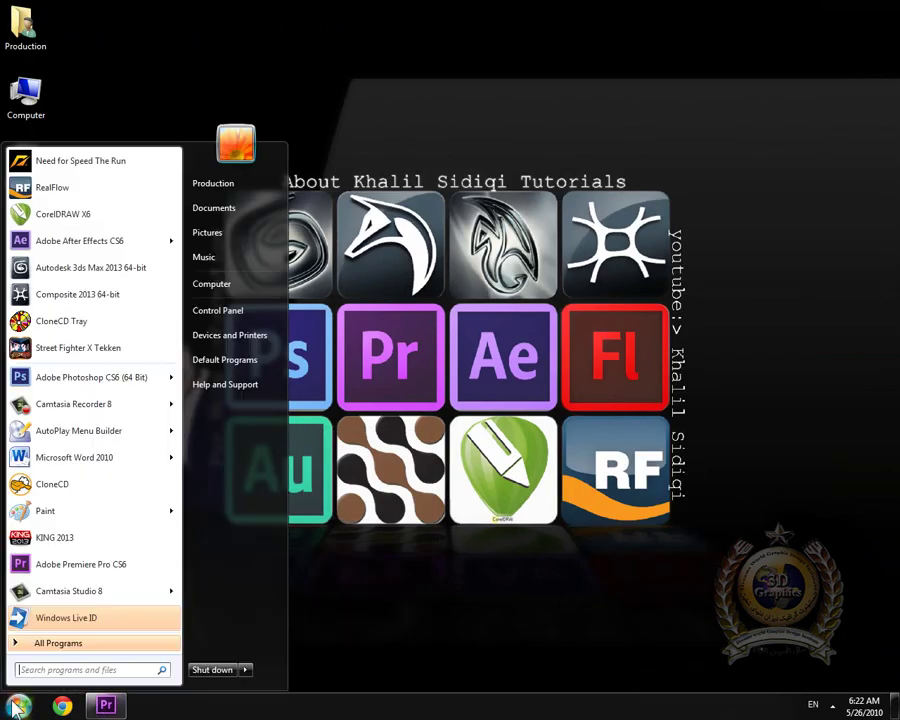
pyautogui.click(58, 643)
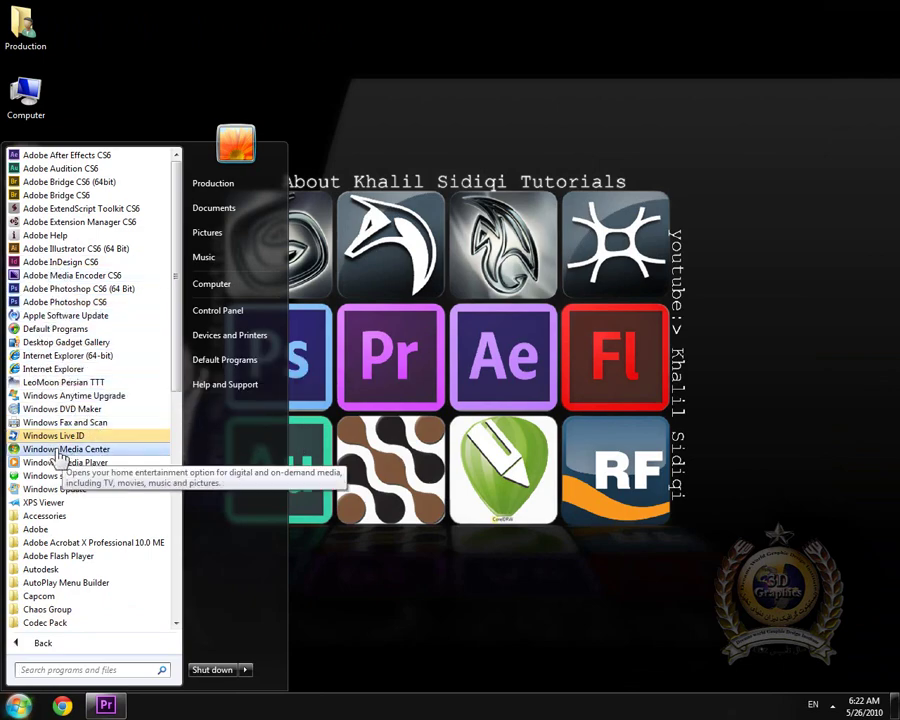
pyautogui.click(40, 530)
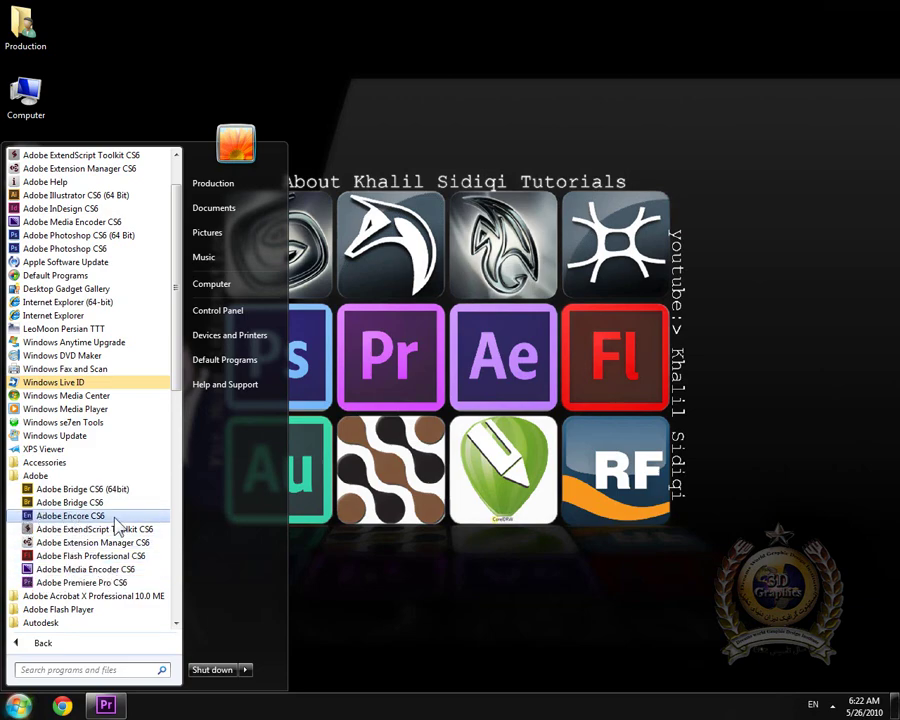
pyautogui.click(106, 705)
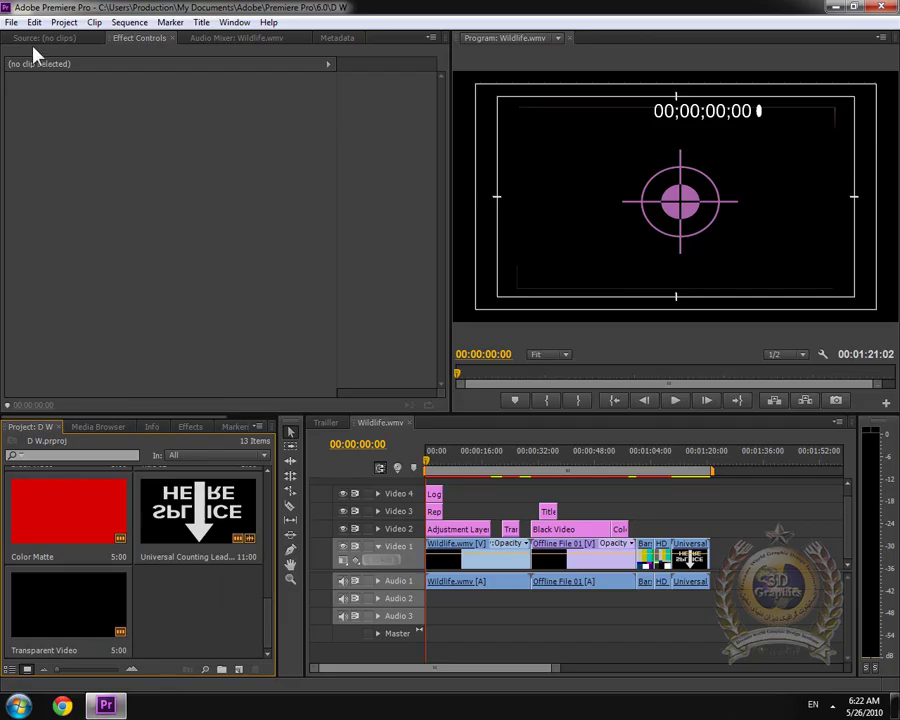
pyautogui.click(11, 22)
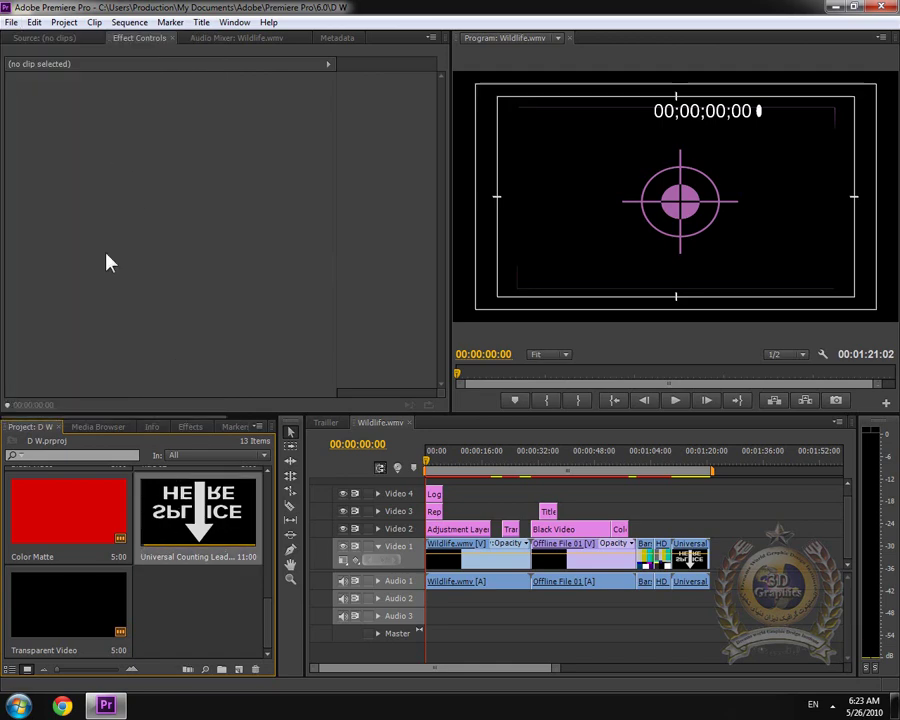
pyautogui.click(12, 22)
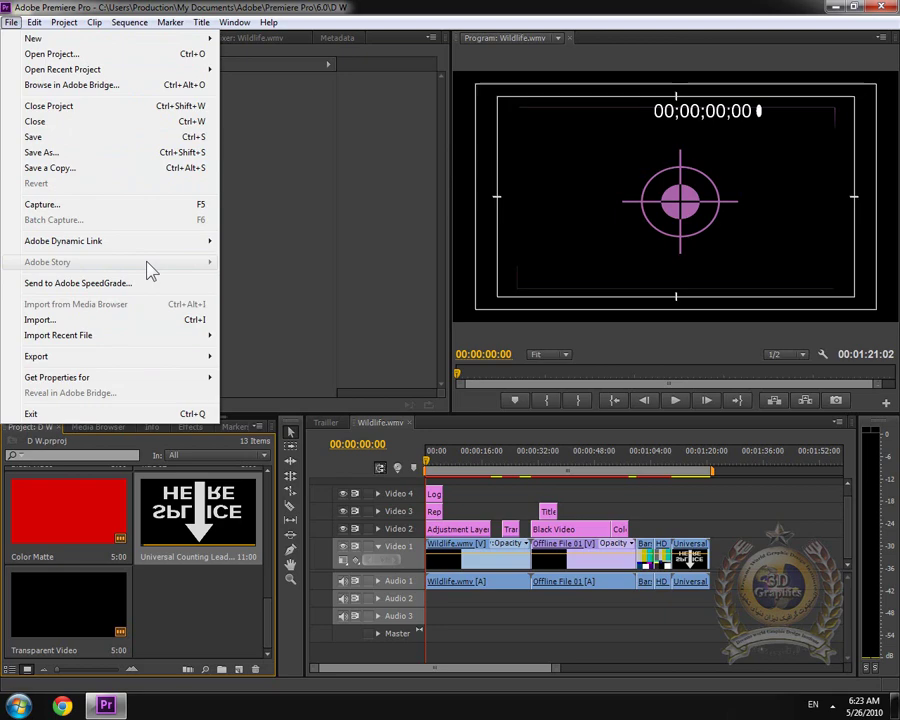
pyautogui.moveTo(118, 22)
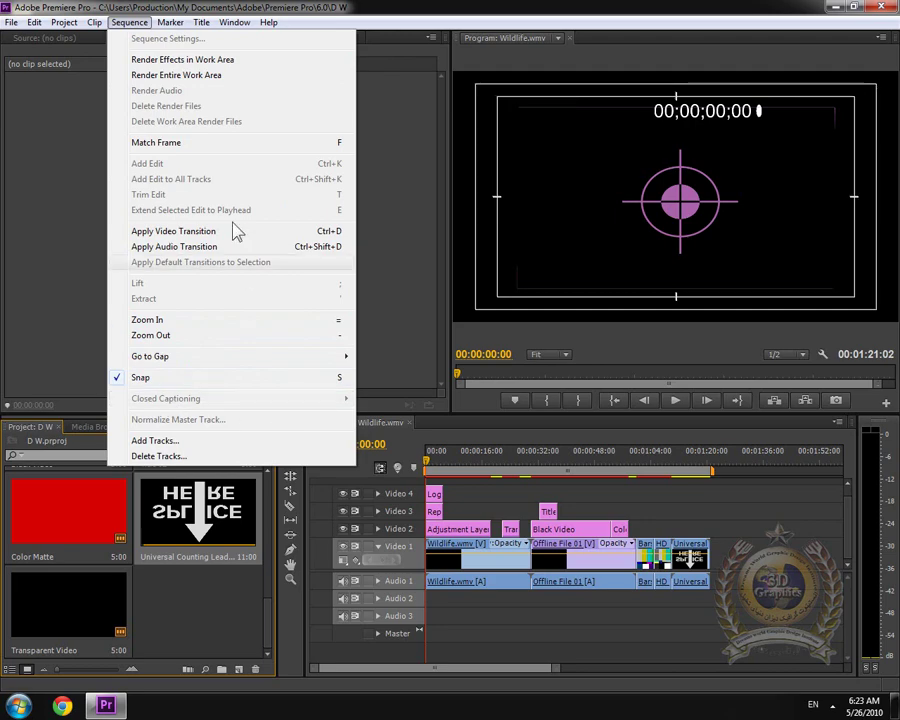
# Open the Import dialog, review the list of supported media formats, and cancel without importing a file
pyautogui.moveTo(11, 22)
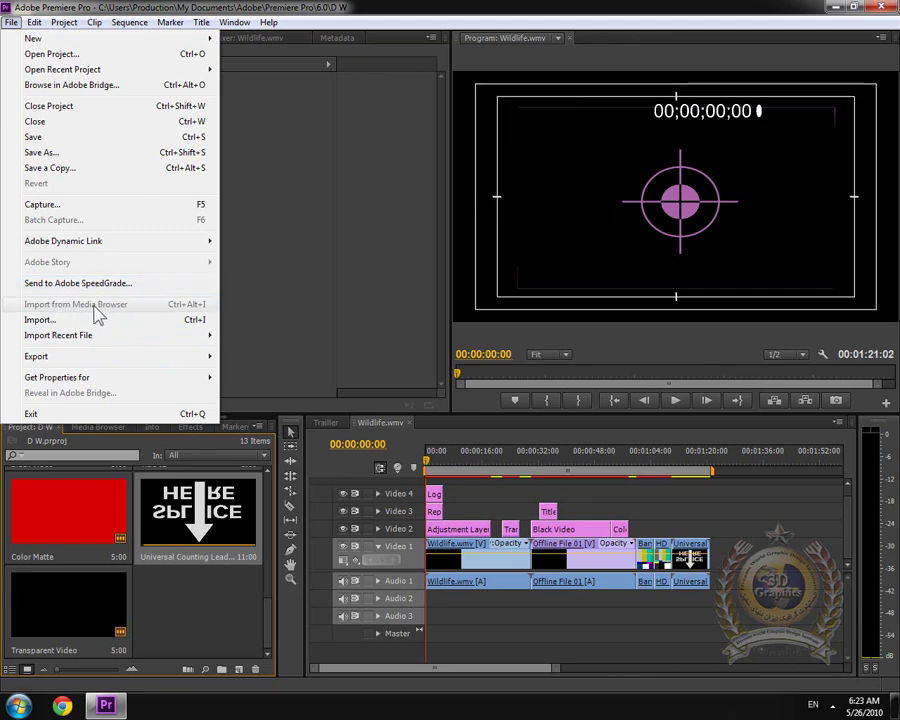
pyautogui.moveTo(90, 335)
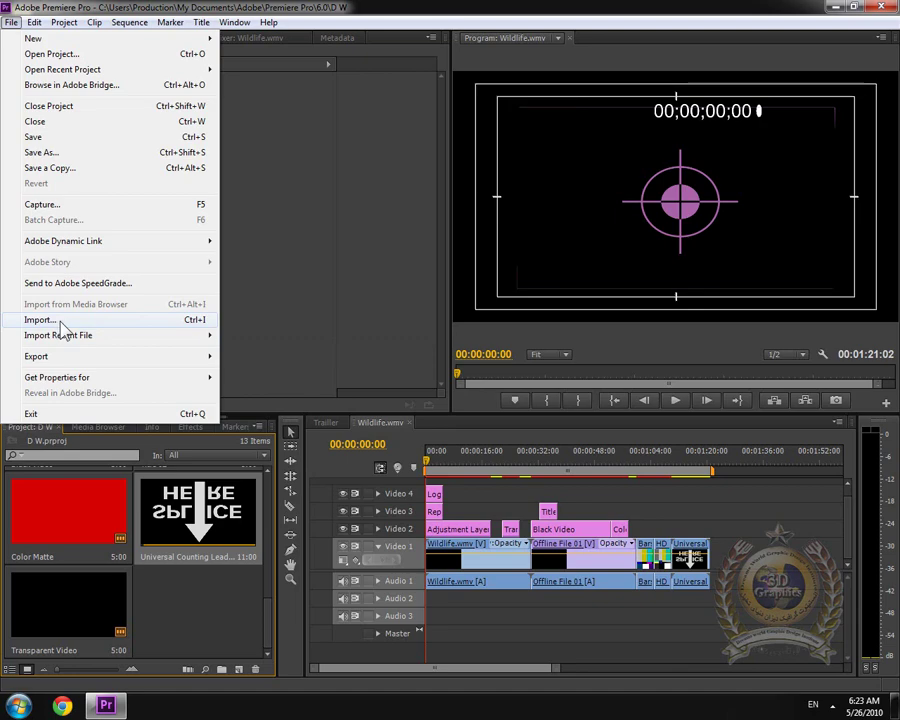
pyautogui.click(62, 321)
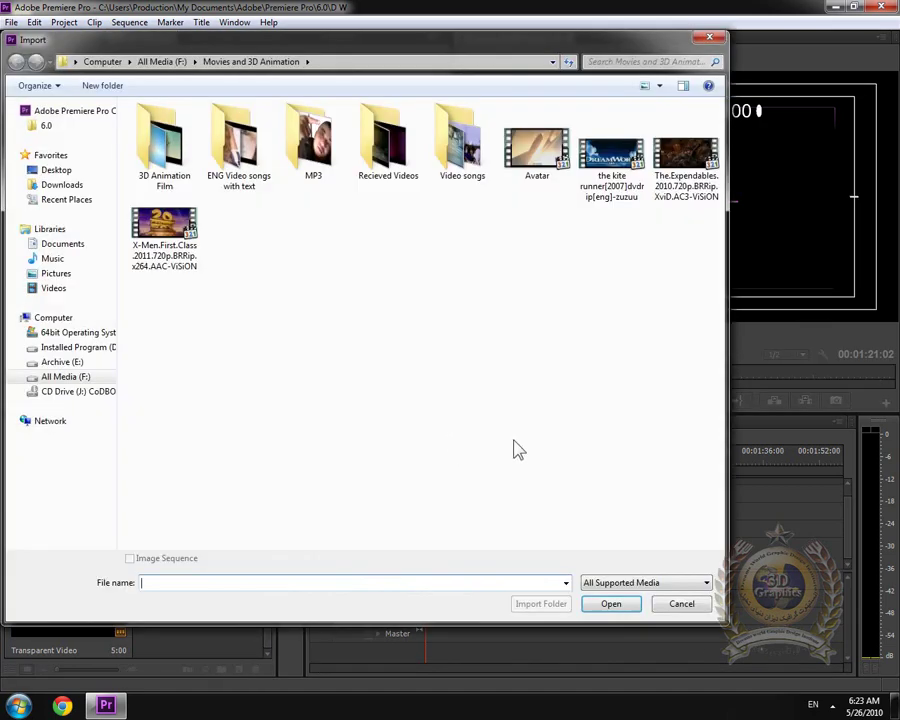
pyautogui.click(662, 583)
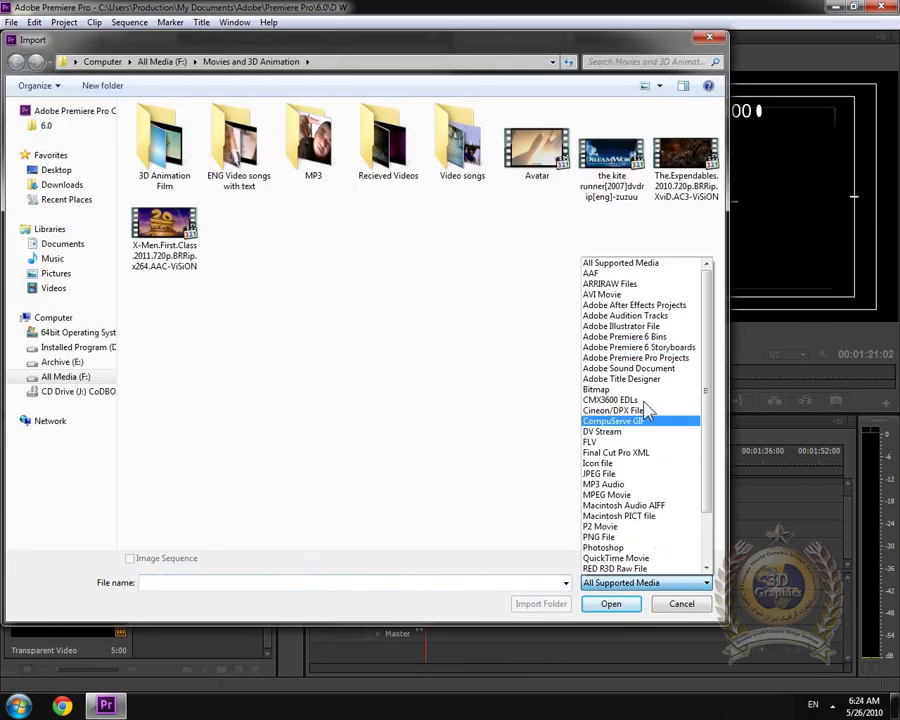
pyautogui.moveTo(709, 366)
pyautogui.mouseDown()
pyautogui.moveTo(717, 453)
pyautogui.moveTo(716, 343)
pyautogui.mouseUp()
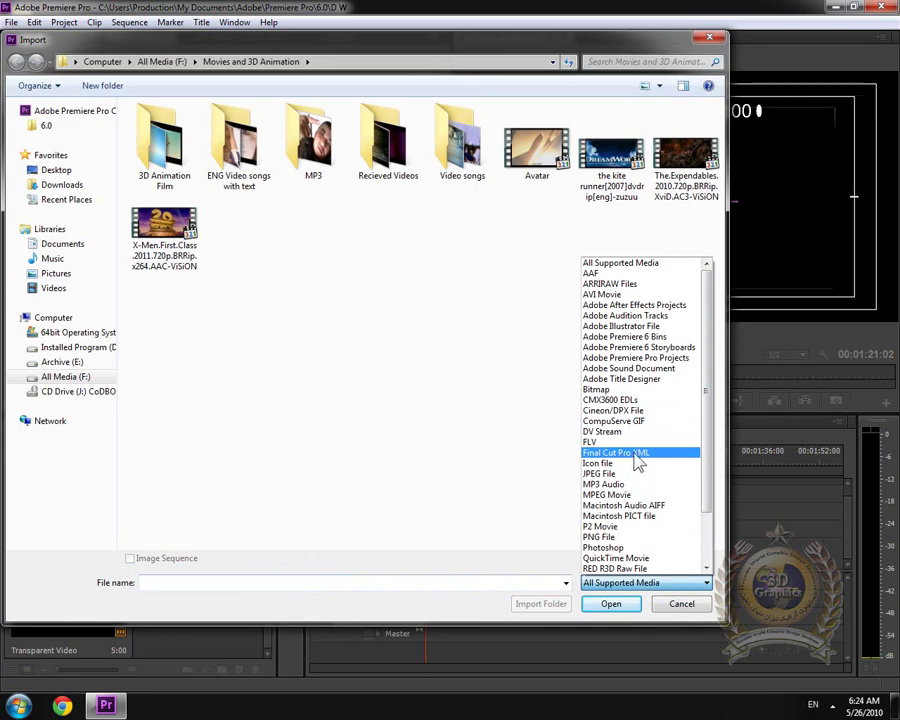
pyautogui.click(520, 452)
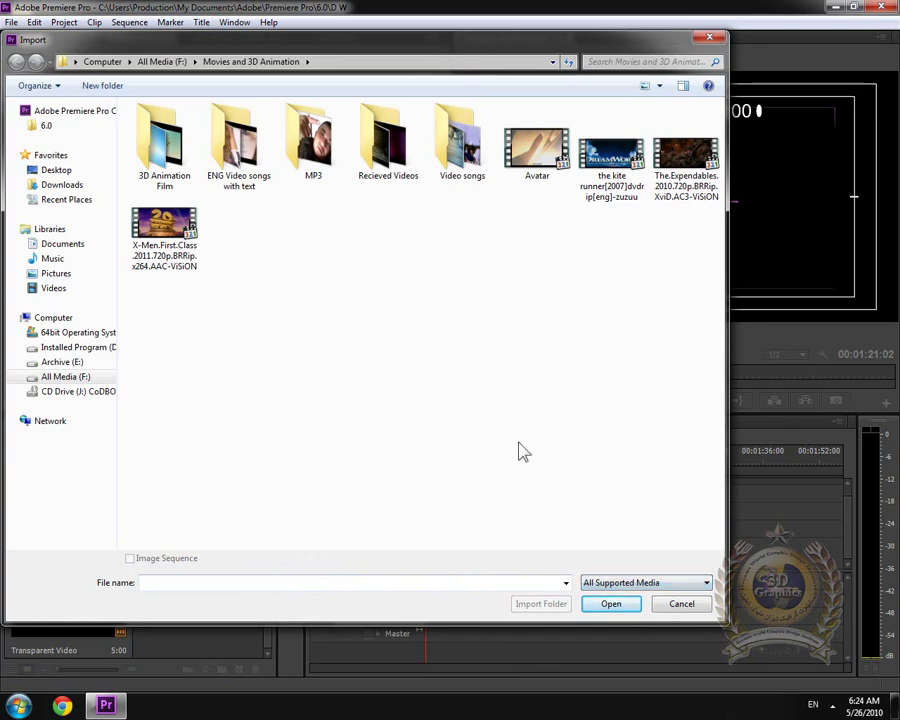
pyautogui.click(684, 602)
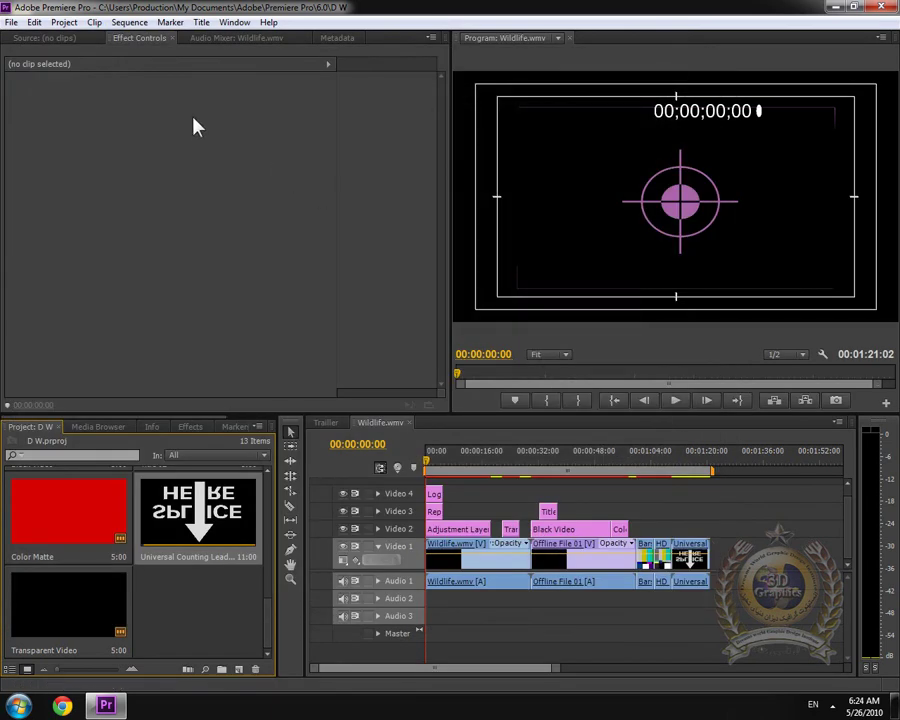
# Open the media export settings for the Universal Counting Leader clip and choose the H.264 Blu-ray format
pyautogui.click(11, 22)
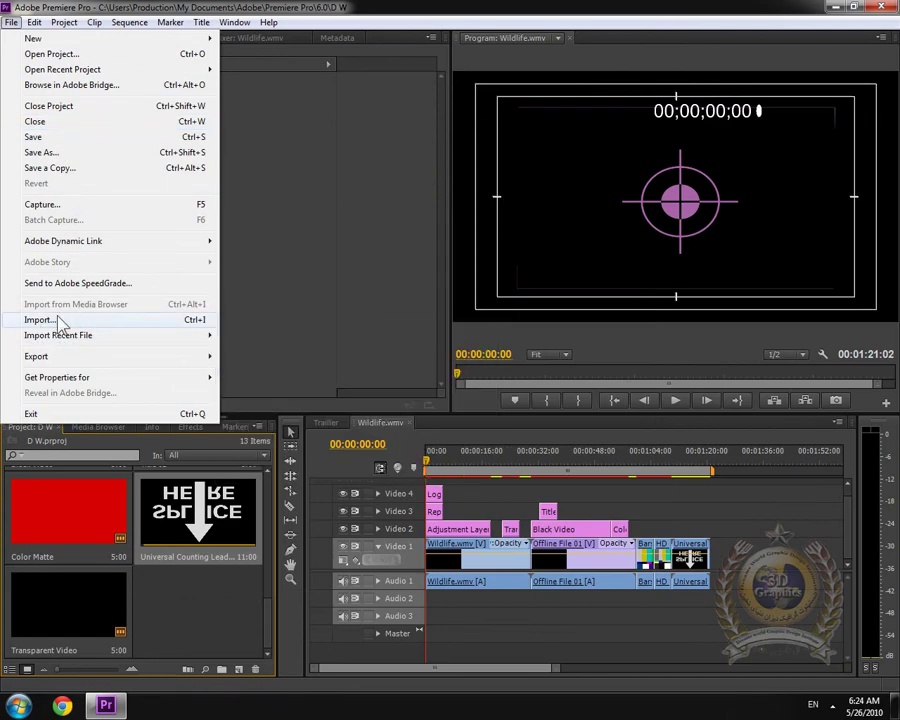
pyautogui.moveTo(100, 338)
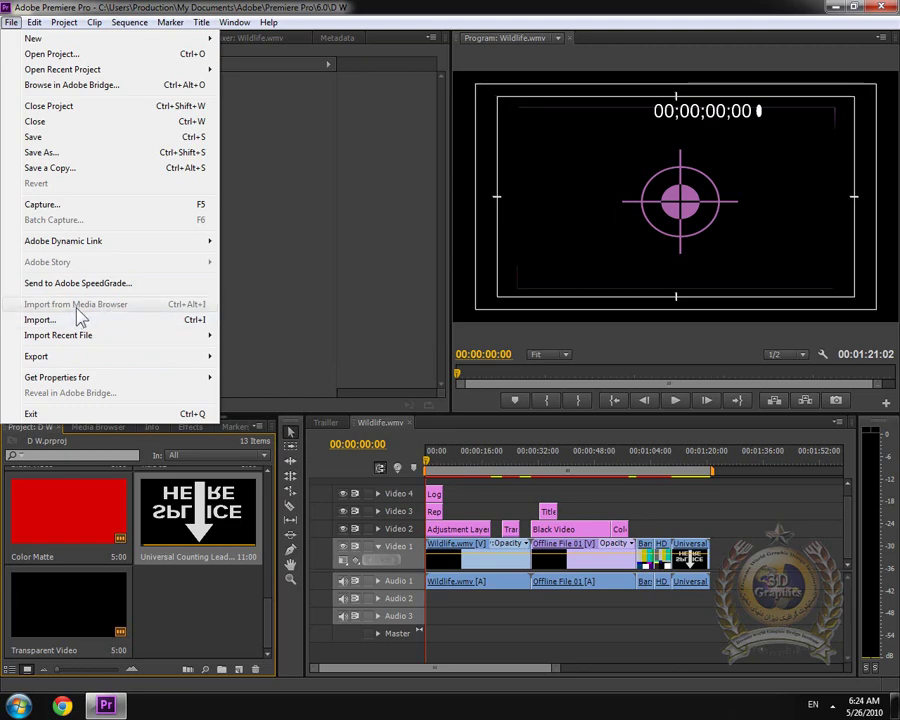
pyautogui.moveTo(40, 362)
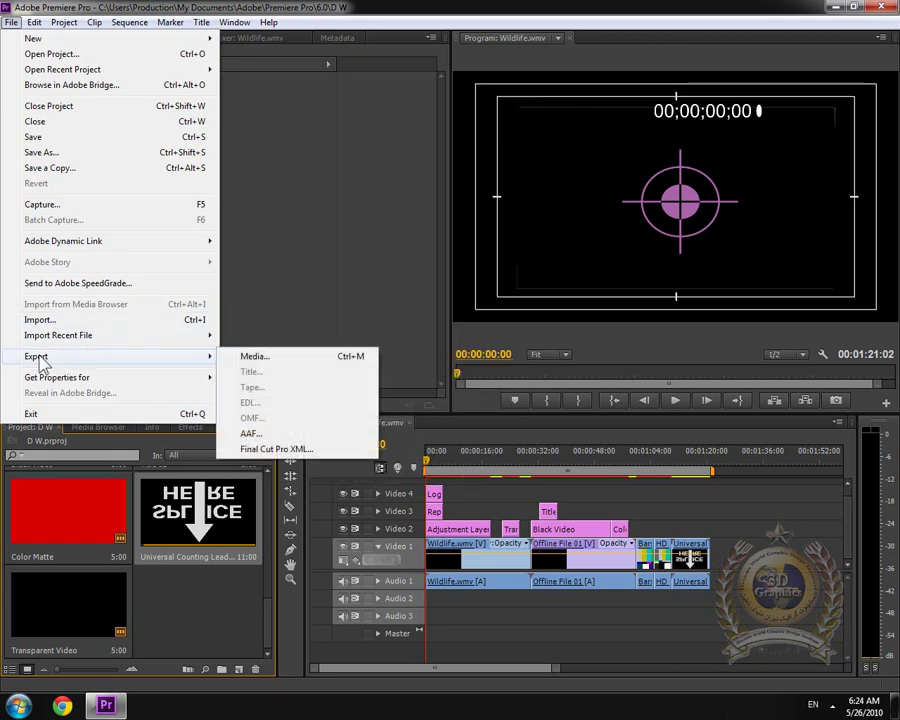
pyautogui.click(305, 366)
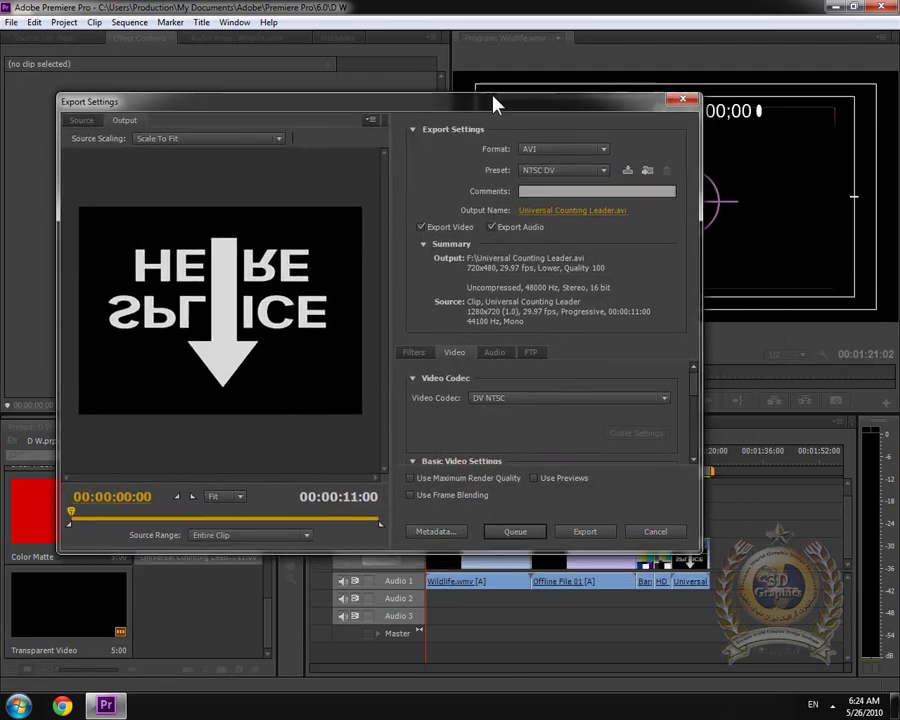
pyautogui.moveTo(497, 104); pyautogui.dragTo(492, 95)
pyautogui.click(597, 142)
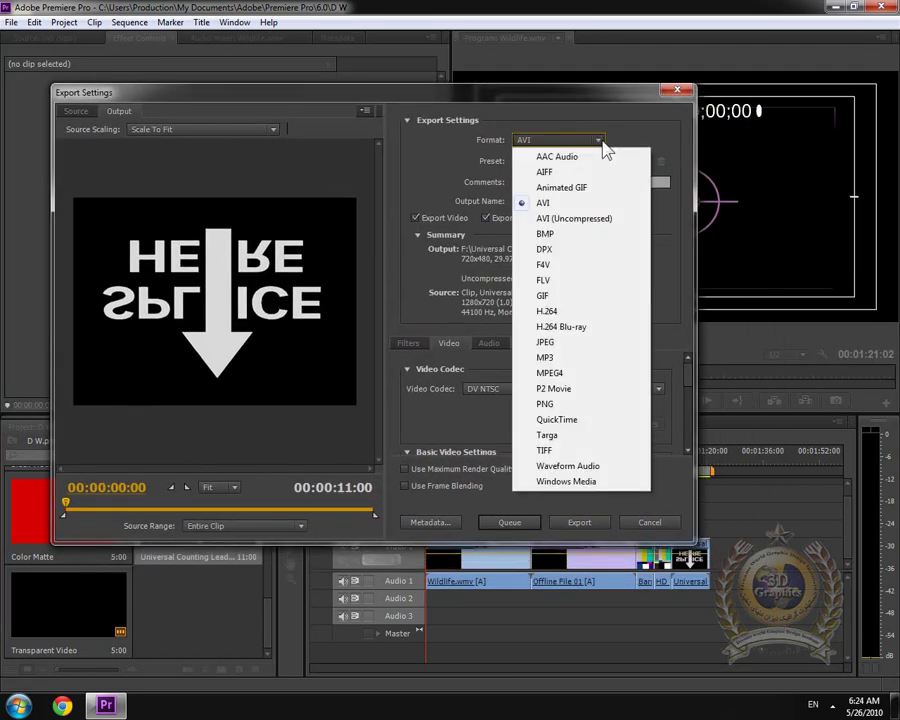
pyautogui.click(566, 327)
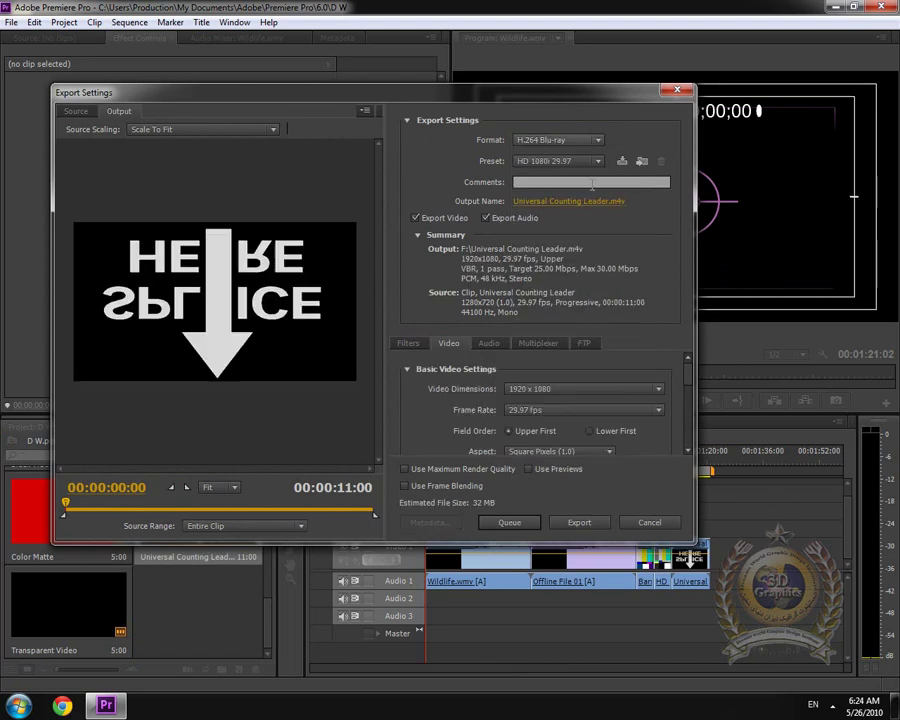
# Review the available H.264 Blu-ray presets, and switch audio export off and back on
pyautogui.click(536, 161)
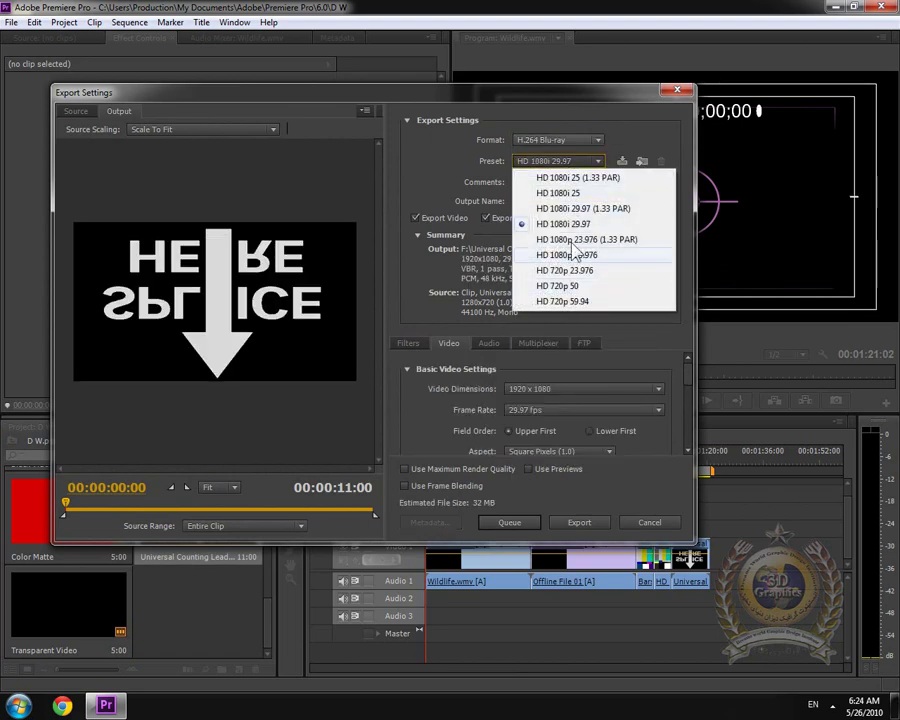
pyautogui.click(444, 157)
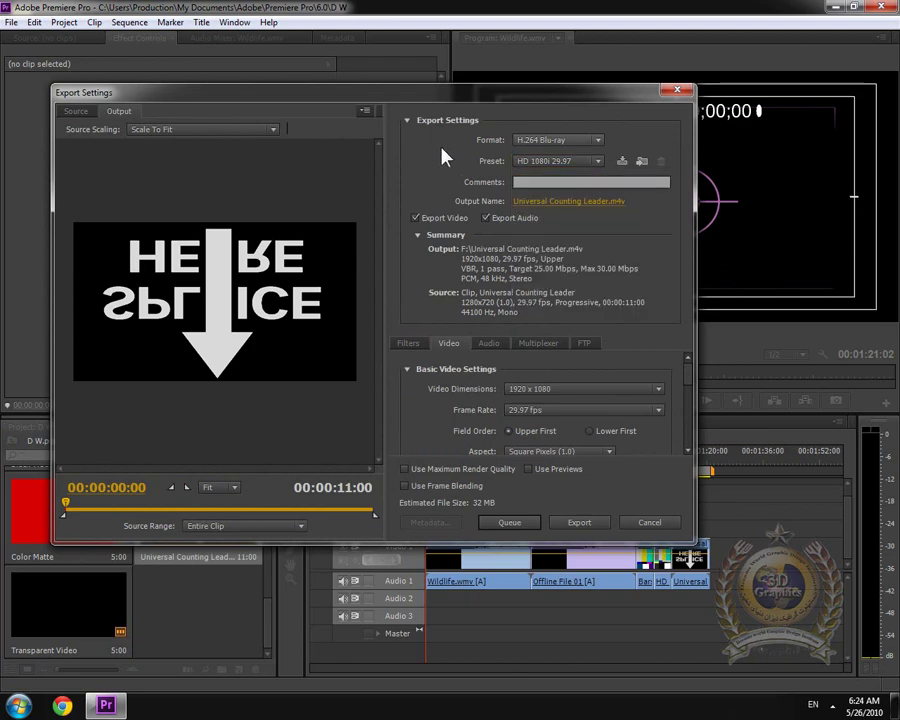
pyautogui.click(488, 220)
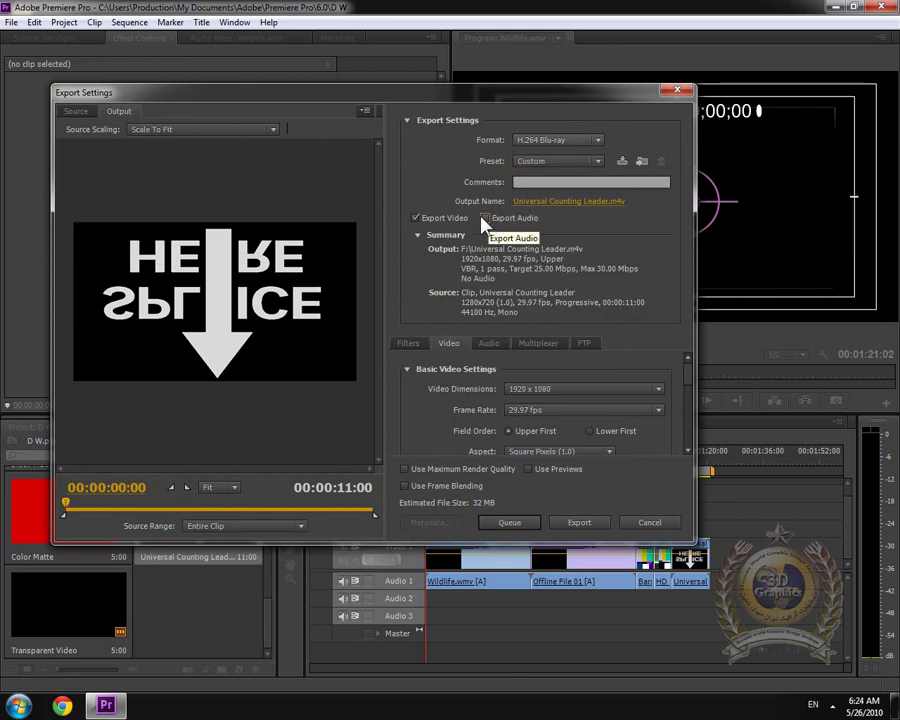
pyautogui.click(487, 219)
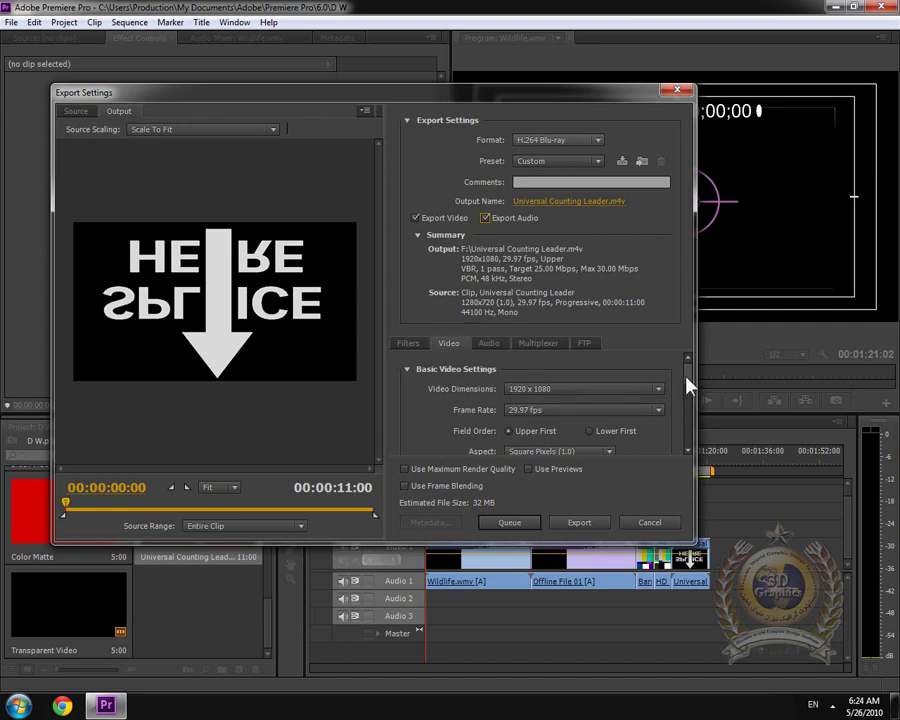
# Raise the custom target bitrate to 35 Mbps and send the export to the Media Encoder queue
pyautogui.moveTo(688, 386); pyautogui.dragTo(683, 428)
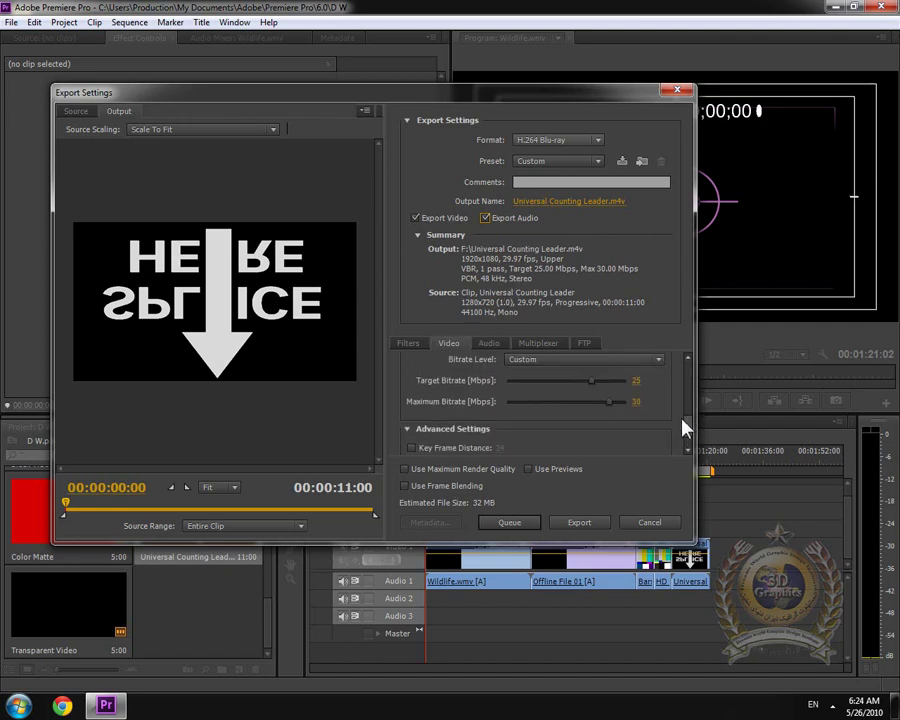
pyautogui.click(535, 361)
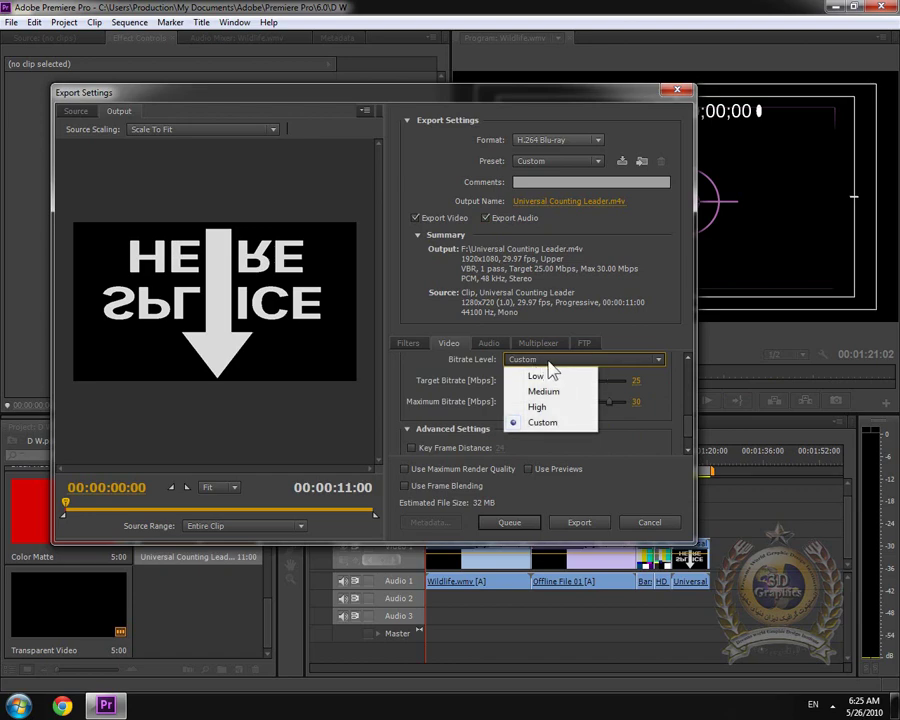
pyautogui.click(546, 422)
pyautogui.moveTo(592, 380); pyautogui.dragTo(614, 386)
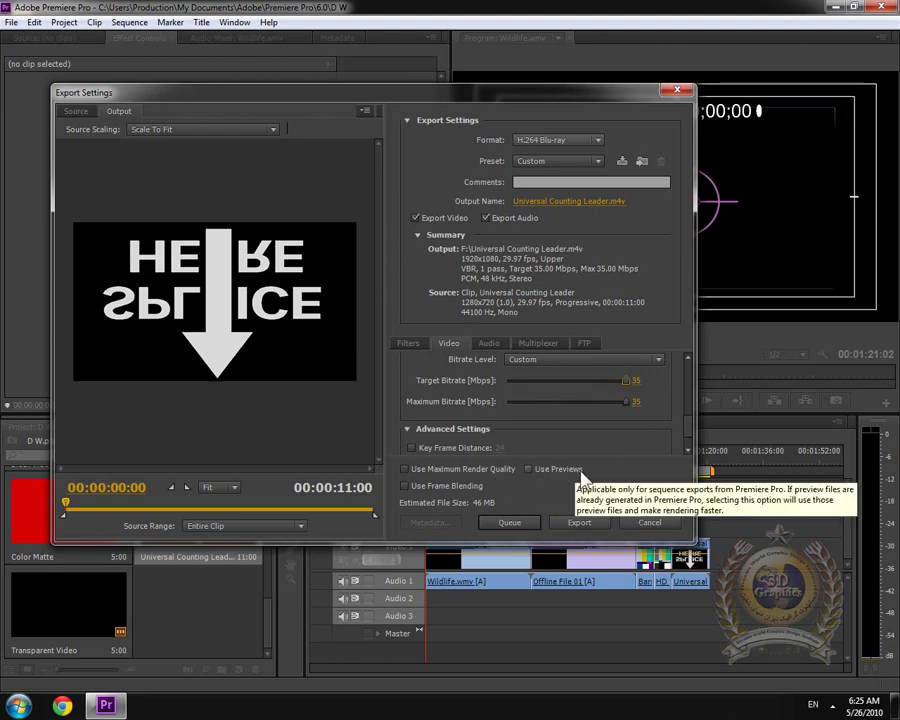
pyautogui.click(516, 524)
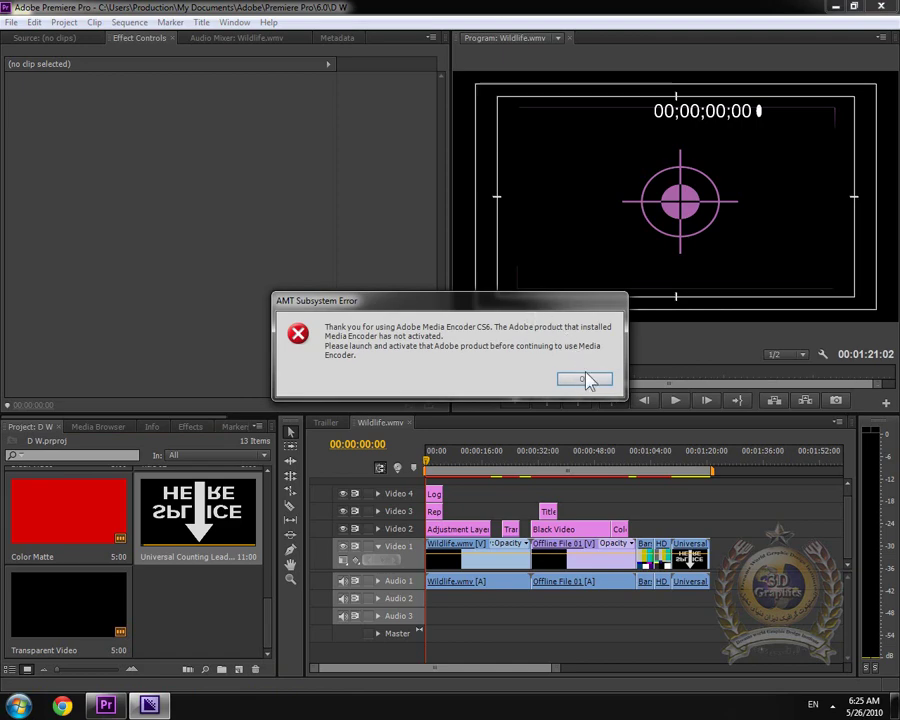
pyautogui.click(586, 379)
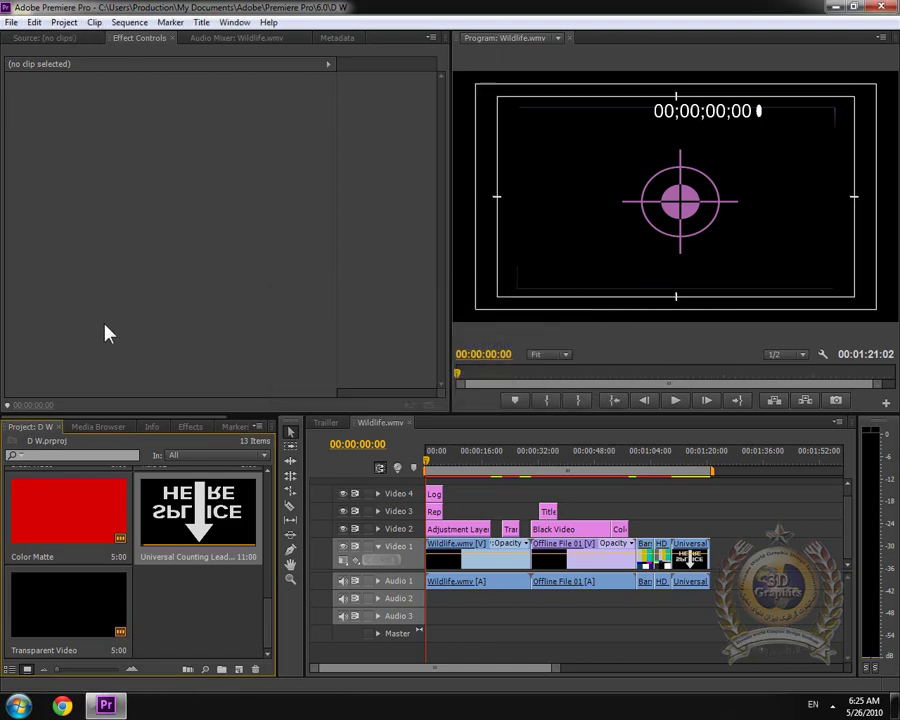
# Review the export options for the counting leader, and compare them with those for the Title 02 project item
pyautogui.click(11, 21)
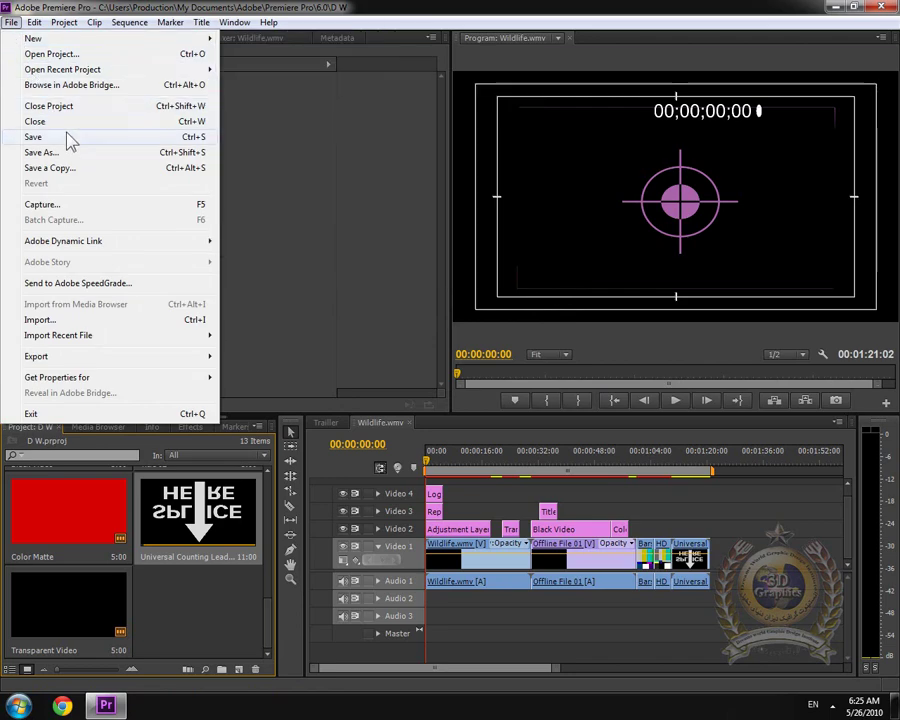
pyautogui.moveTo(36, 360)
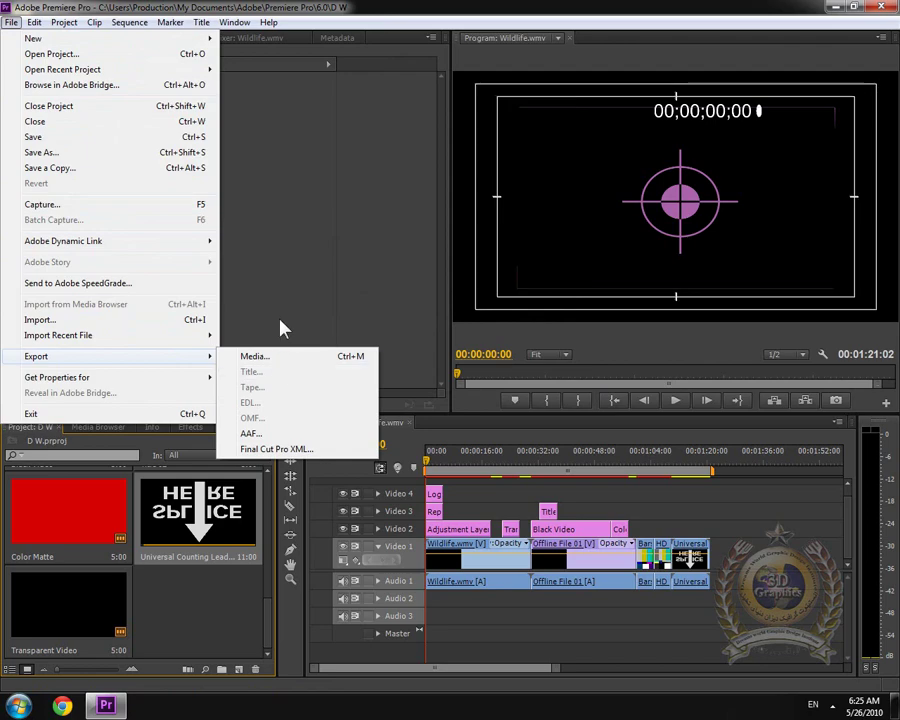
pyautogui.click(213, 603)
pyautogui.scroll(1, 187, 589)
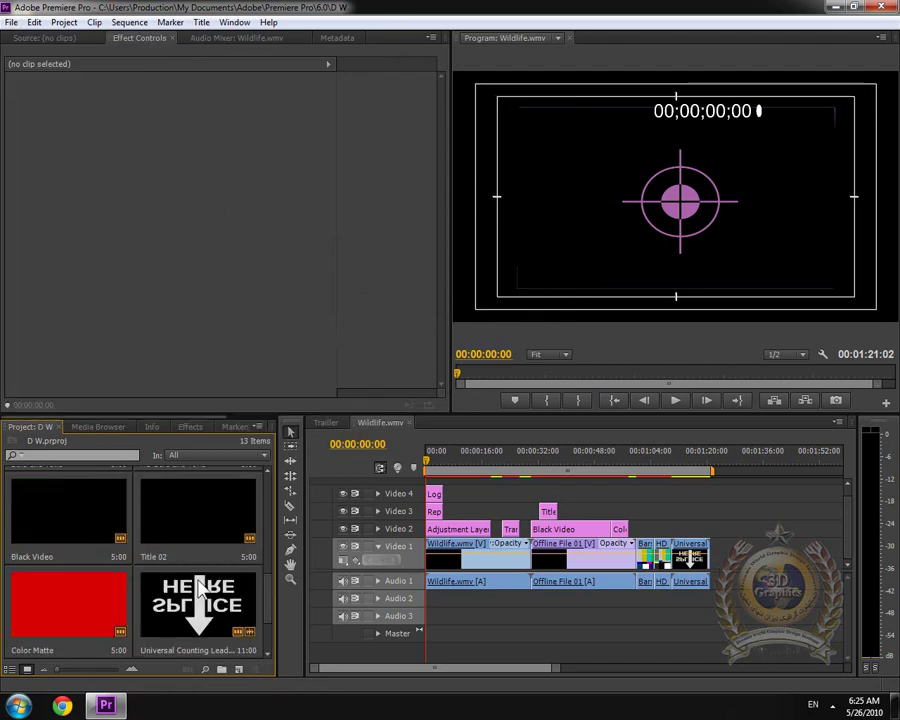
pyautogui.click(215, 522)
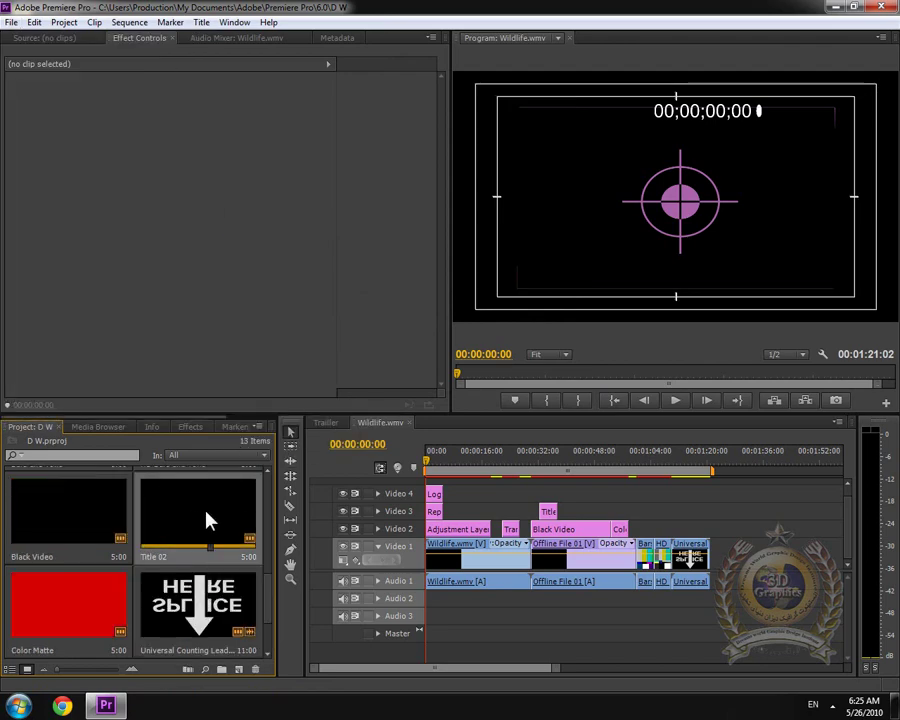
pyautogui.click(11, 22)
pyautogui.moveTo(88, 358)
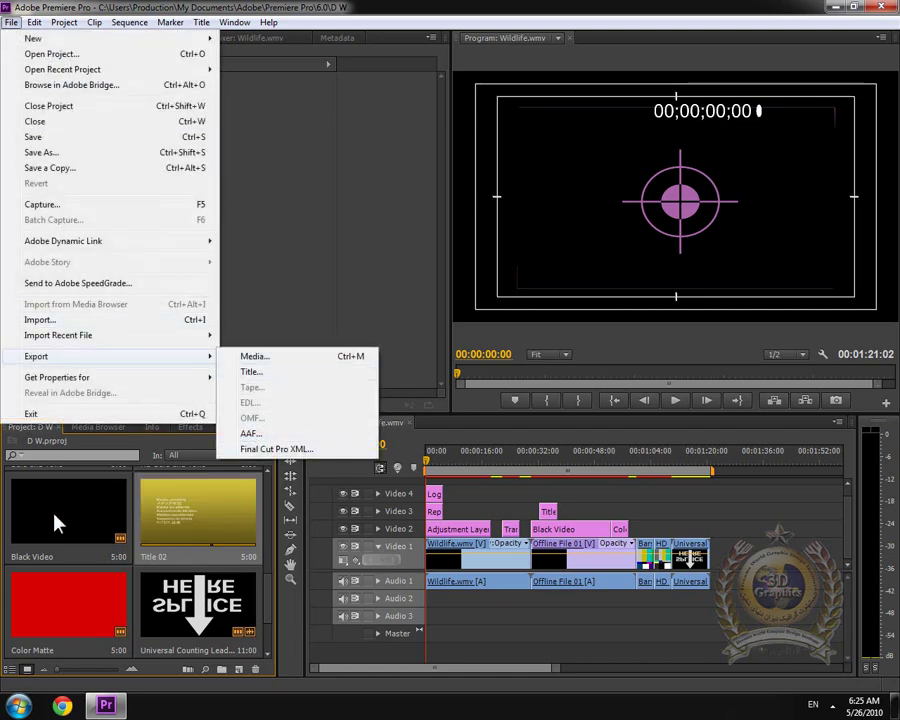
pyautogui.click(272, 590)
pyautogui.moveTo(272, 590)
pyautogui.mouseDown()
pyautogui.moveTo(275, 582)
pyautogui.moveTo(277, 622)
pyautogui.moveTo(281, 592)
pyautogui.moveTo(268, 580)
pyautogui.mouseUp()
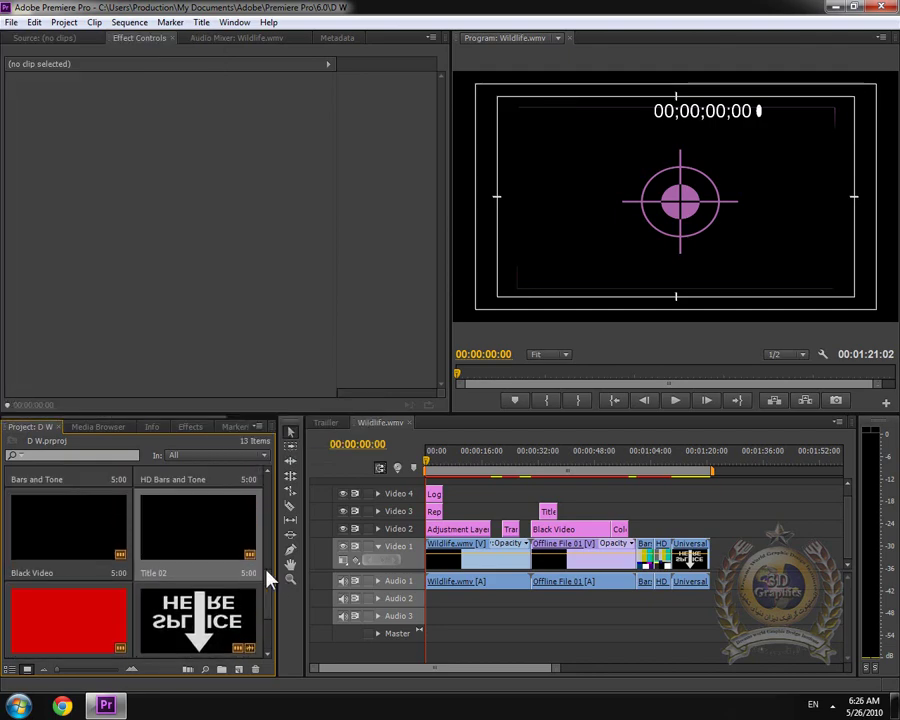
pyautogui.click(13, 23)
pyautogui.moveTo(117, 358)
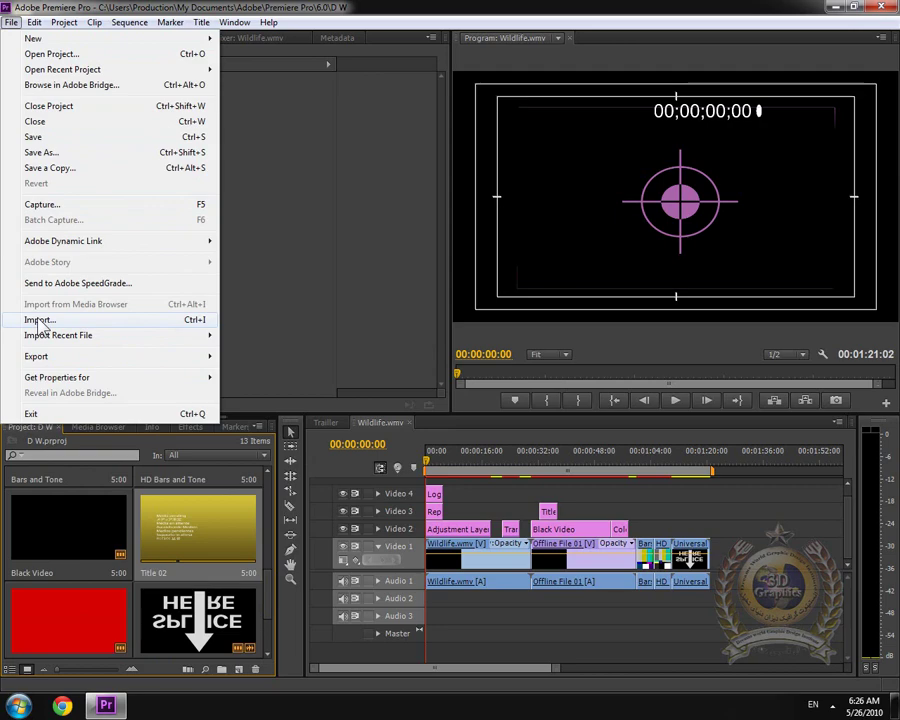
pyautogui.moveTo(88, 357)
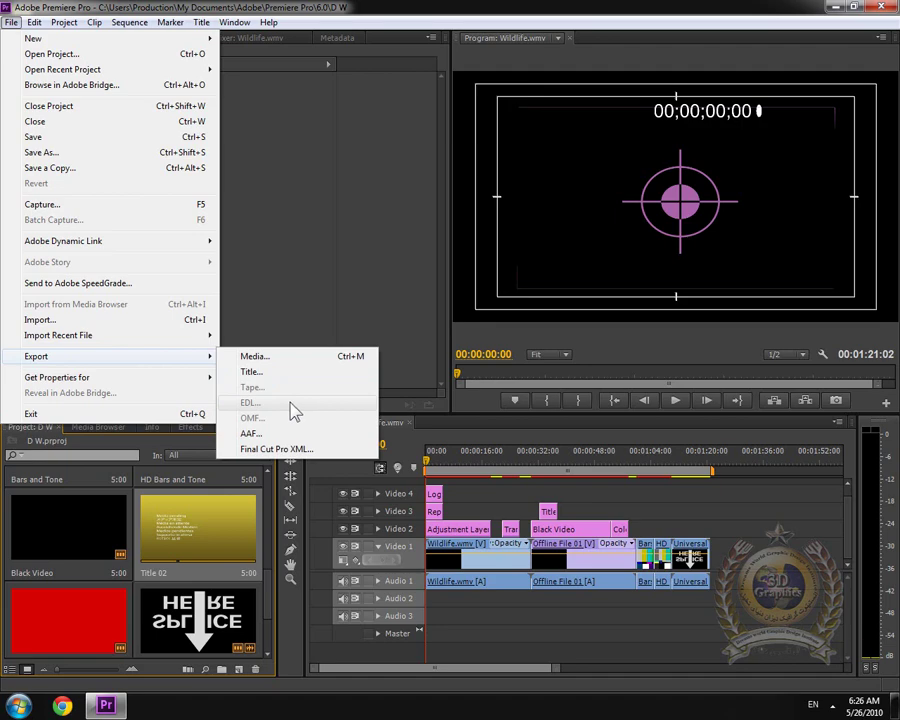
# Make the Wildlife.wmv sequence timeline active and open its EDL export settings
pyautogui.click(560, 626)
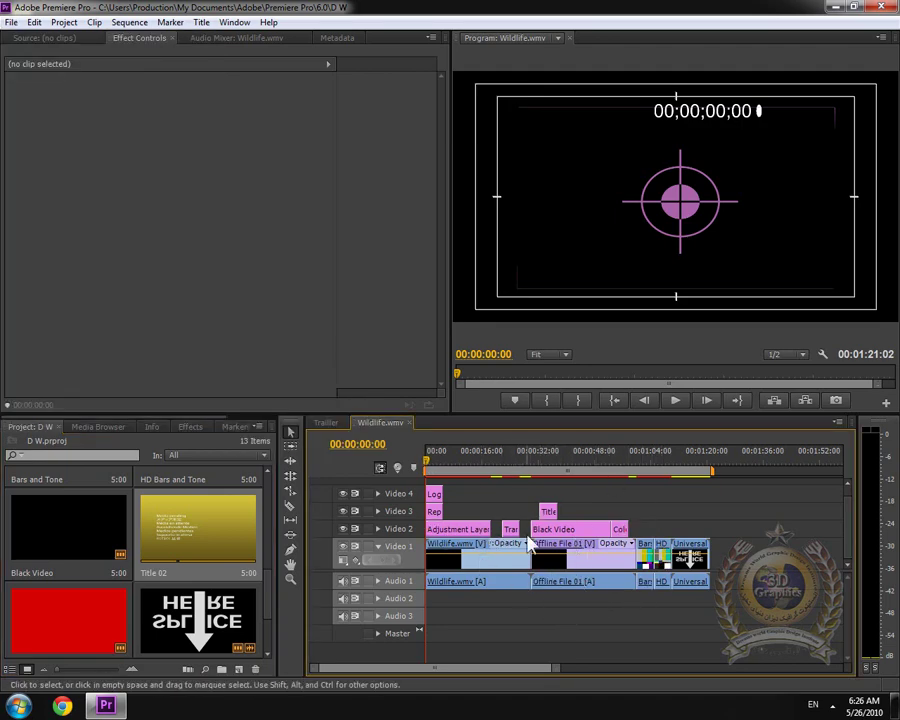
pyautogui.click(13, 22)
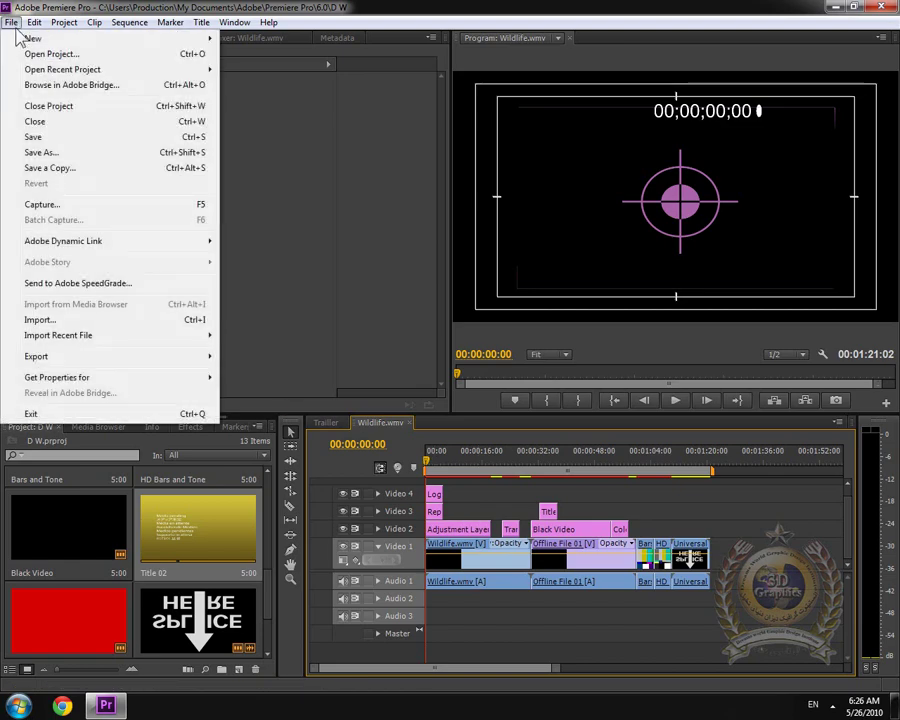
pyautogui.moveTo(96, 356)
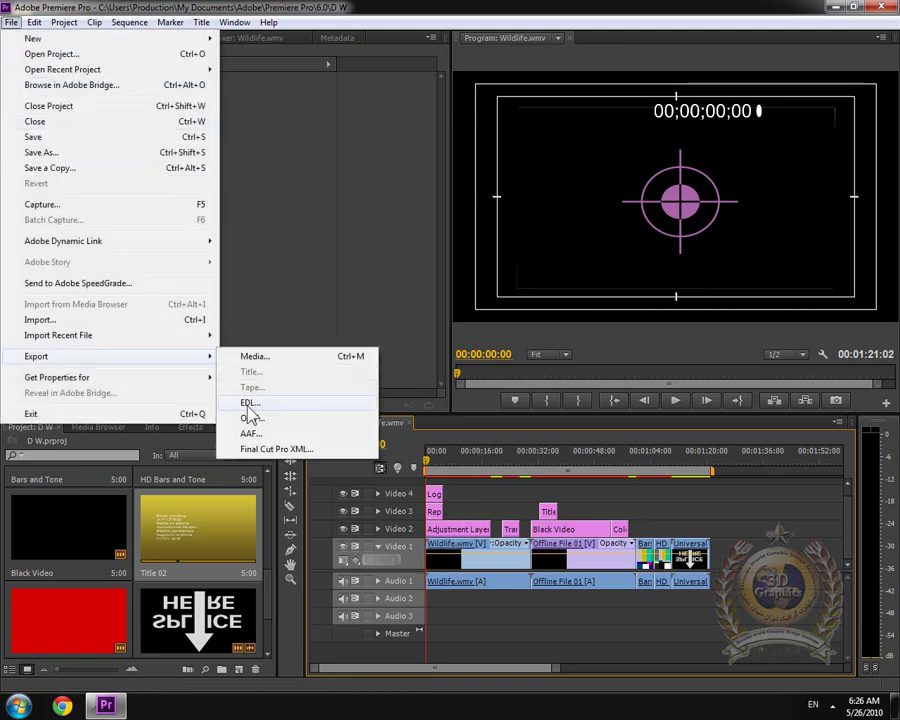
pyautogui.click(262, 405)
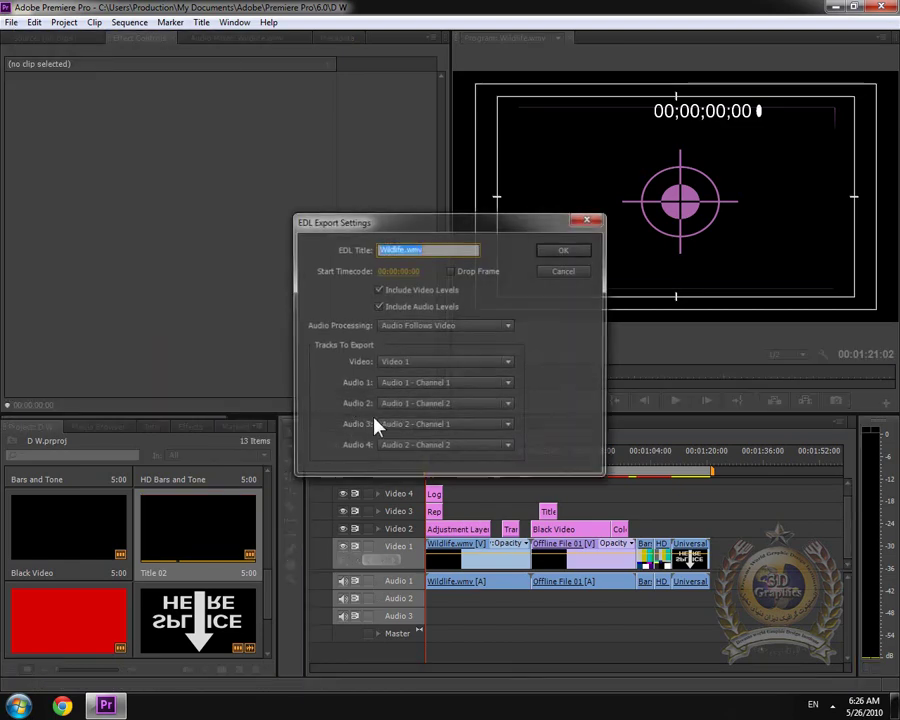
# Set the EDL tracks to Video 3, Audio 2 - Channel 2, Audio 3 - Channel 2, None and None, and cancel the export
pyautogui.click(434, 364)
pyautogui.click(428, 418)
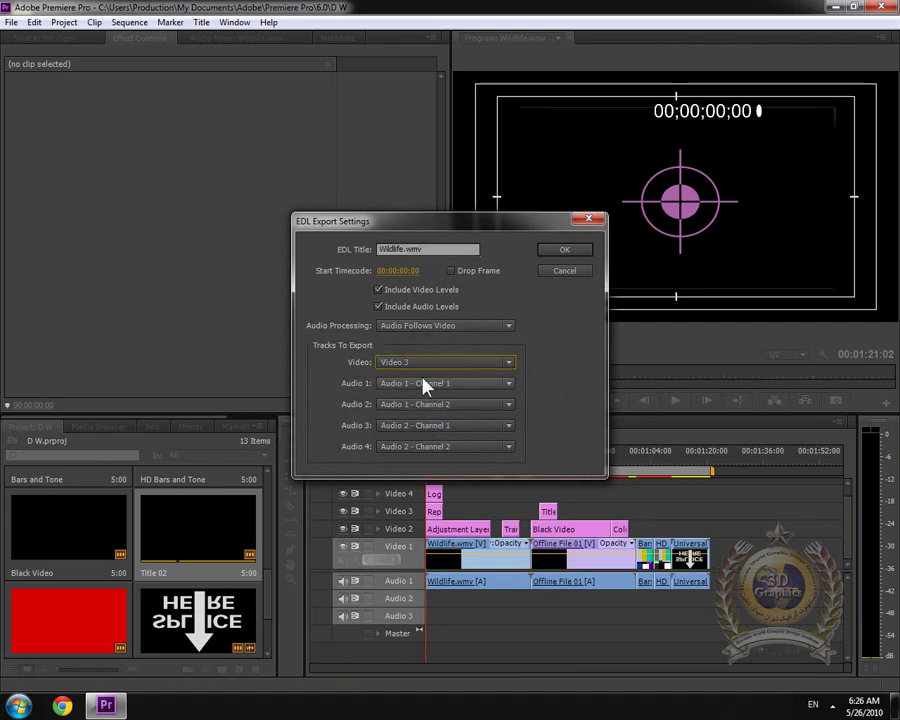
pyautogui.click(422, 383)
pyautogui.click(430, 462)
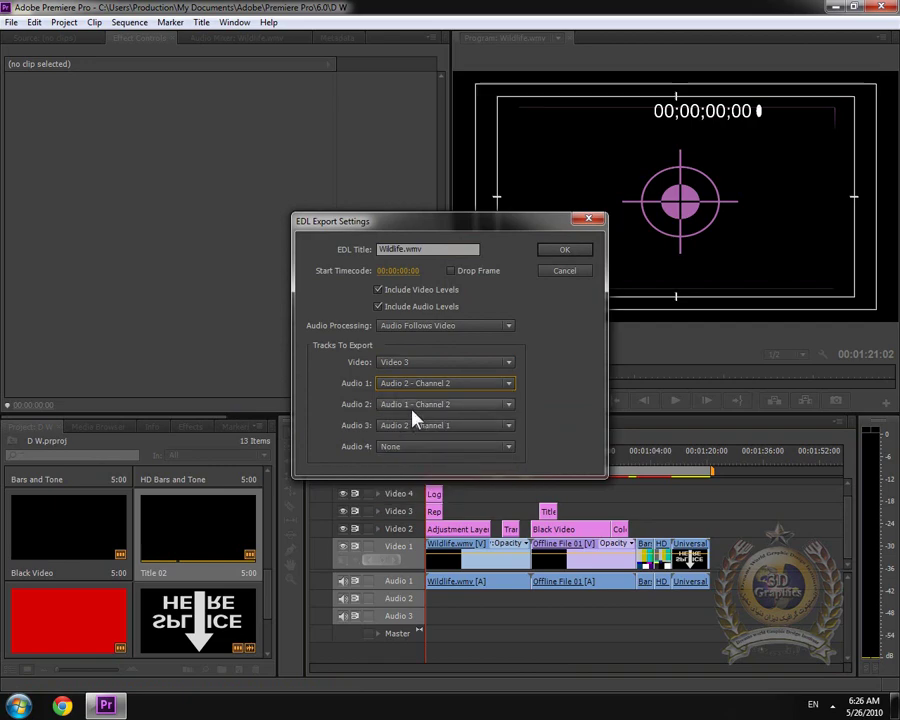
pyautogui.click(425, 404)
pyautogui.click(436, 512)
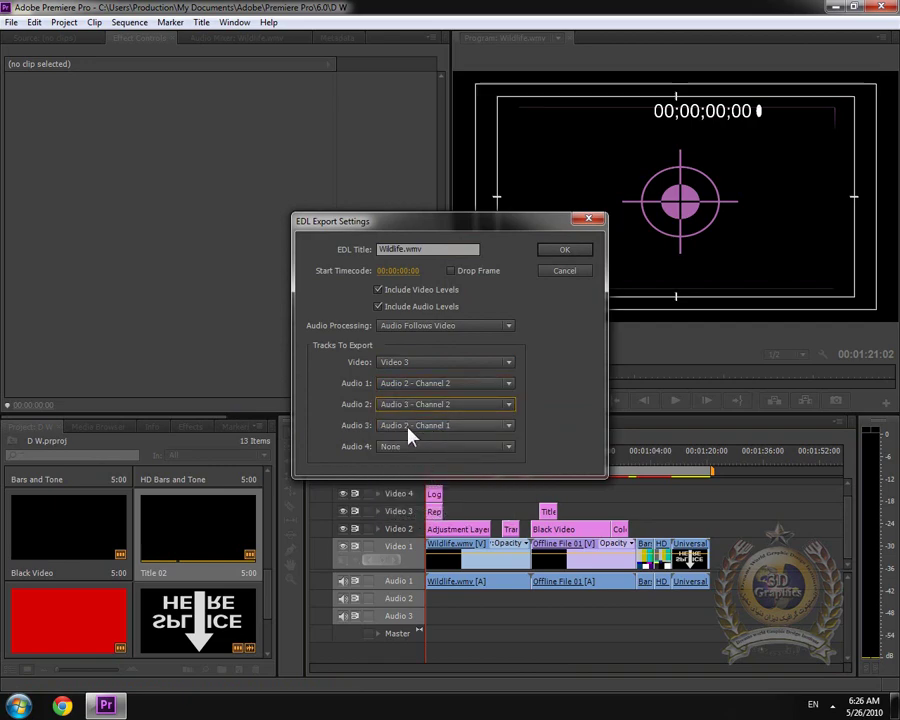
pyautogui.click(425, 426)
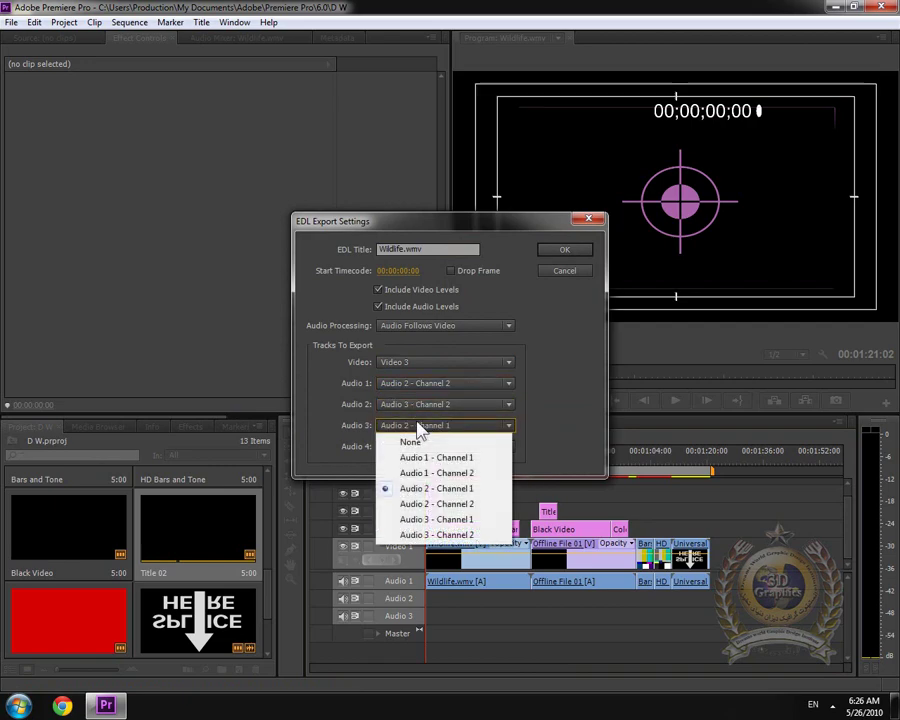
pyautogui.click(425, 441)
pyautogui.click(420, 448)
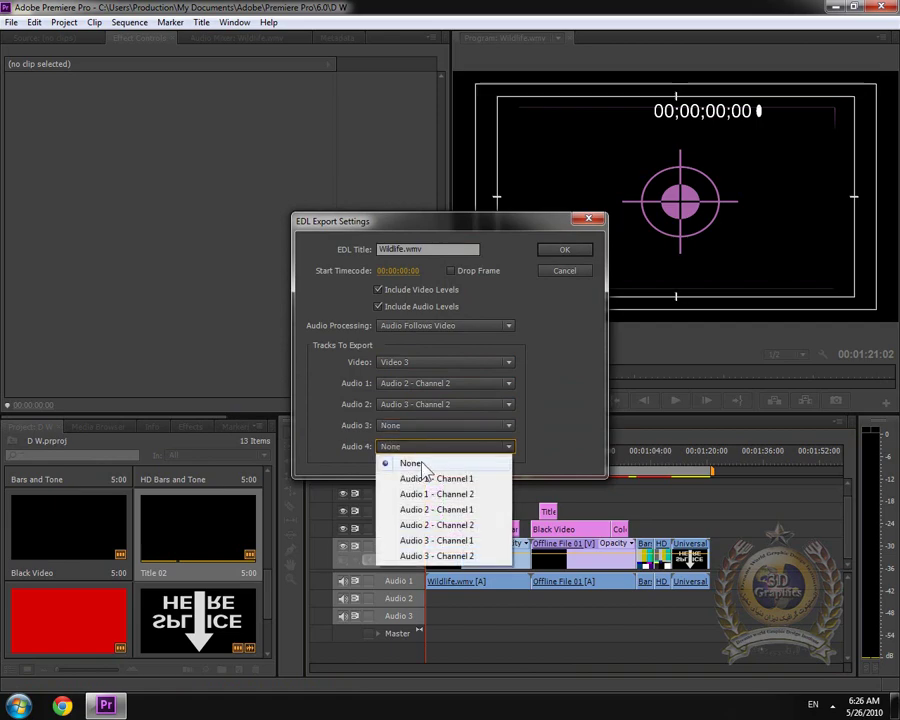
pyautogui.click(415, 460)
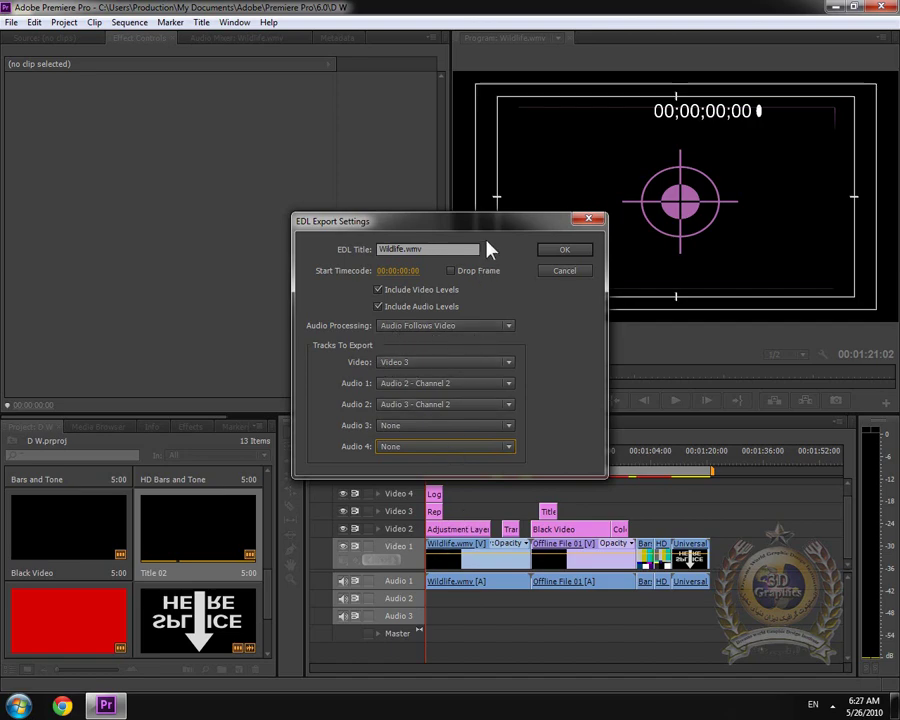
pyautogui.moveTo(480, 224); pyautogui.dragTo(286, 195)
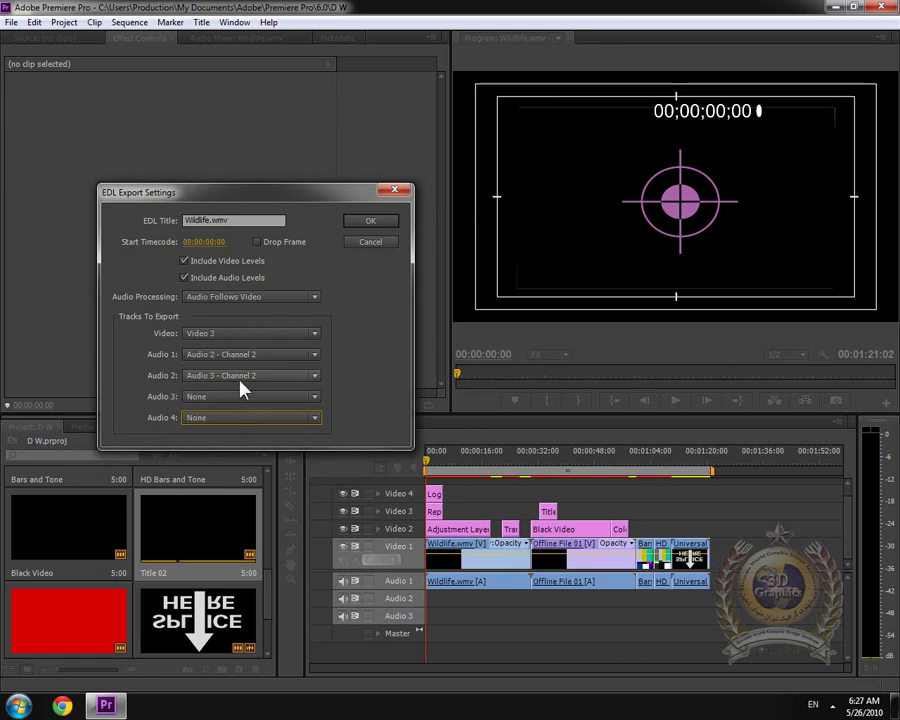
pyautogui.click(369, 242)
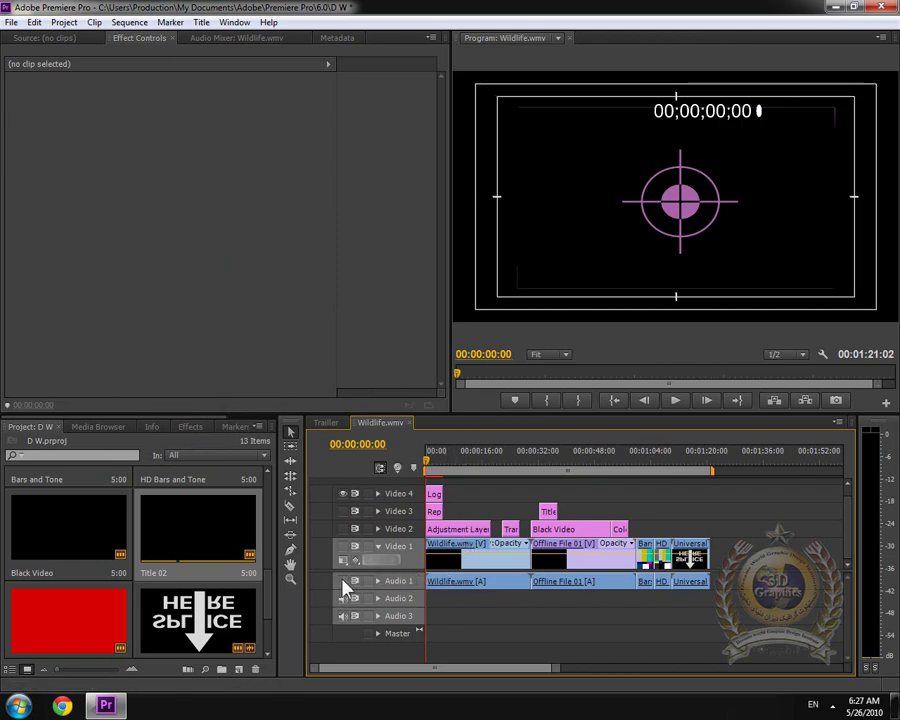
# Mute the Audio 3 track, review the output formats available for media export of the Wildlife.wmv sequence, and cancel the export
pyautogui.click(343, 616)
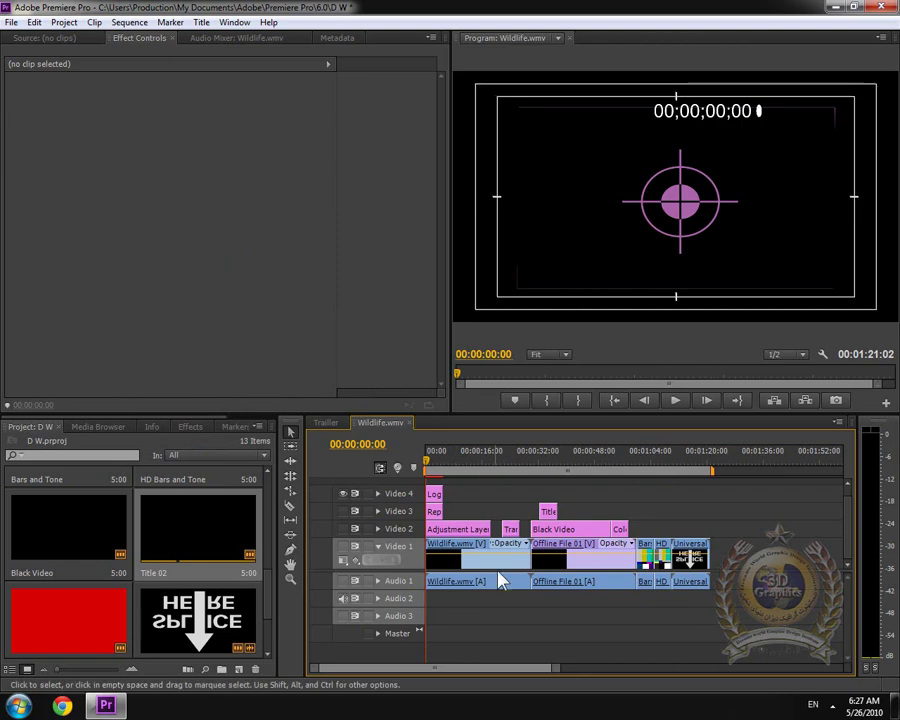
pyautogui.click(11, 22)
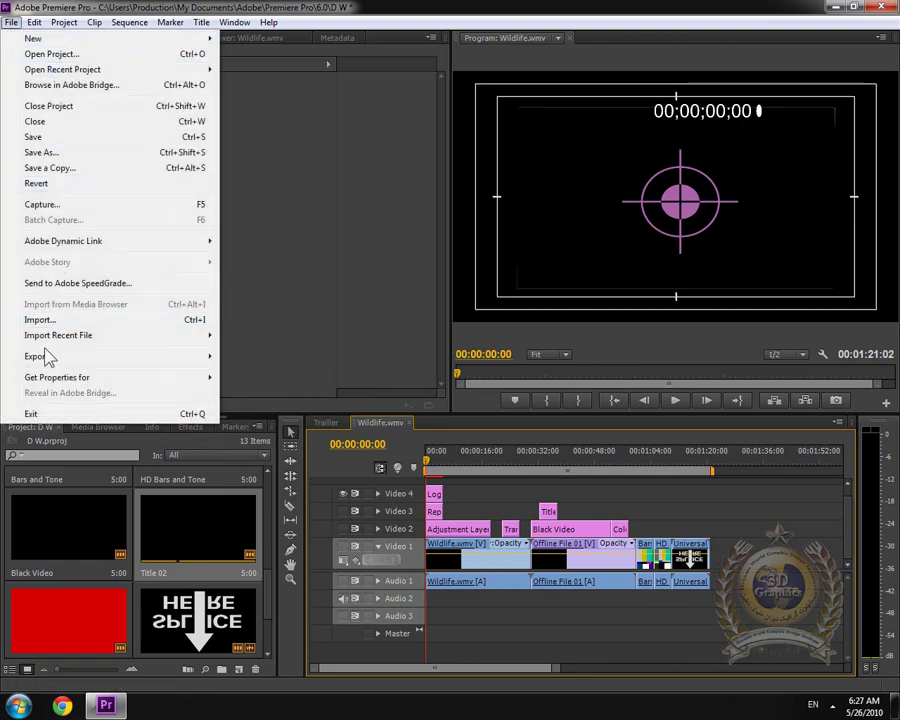
pyautogui.moveTo(203, 360)
pyautogui.click(253, 357)
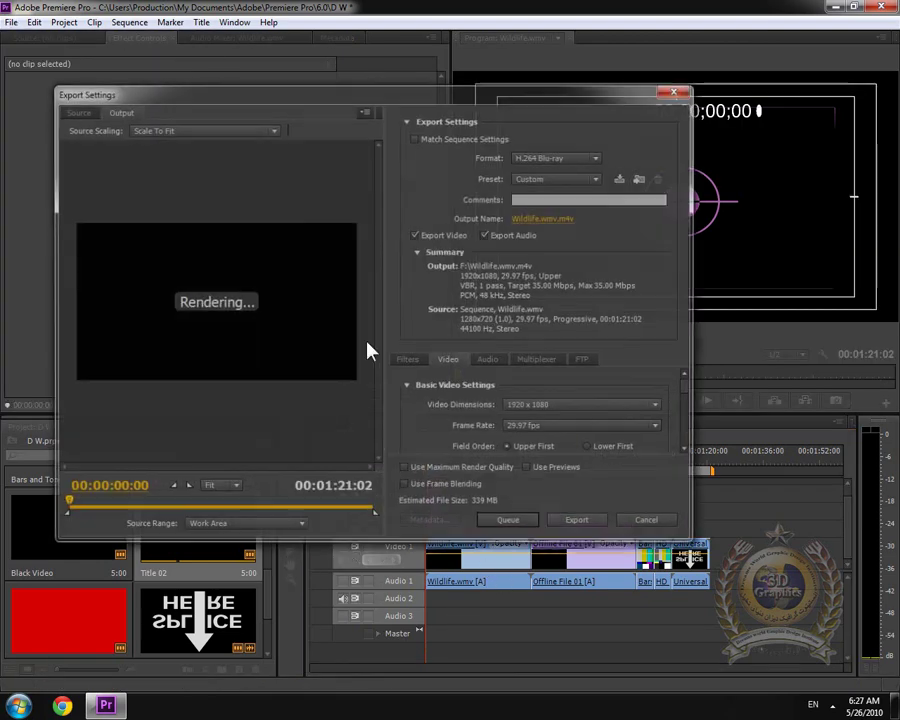
pyautogui.click(565, 158)
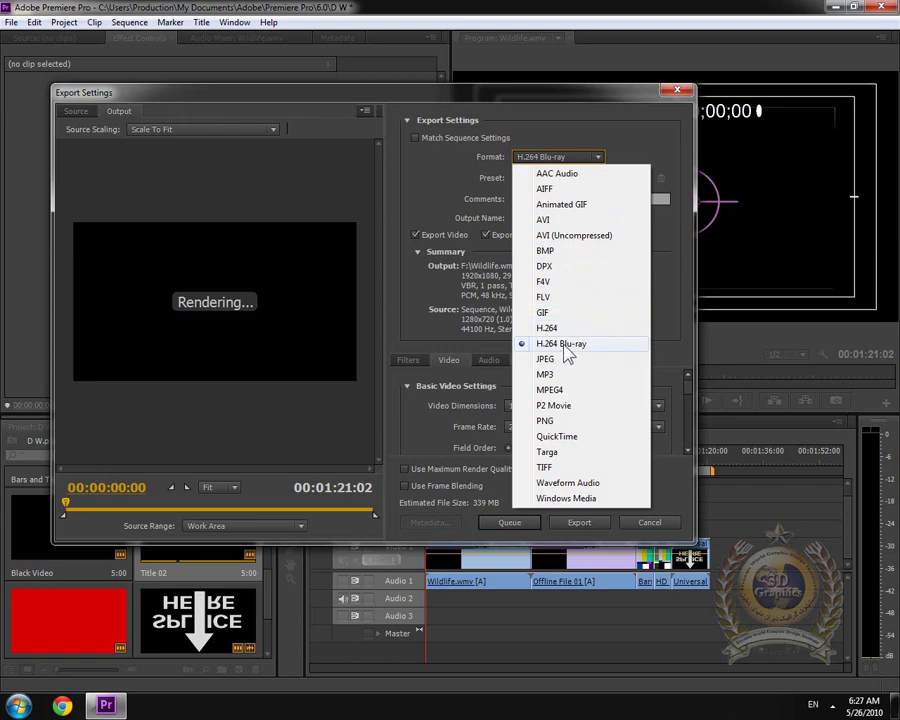
pyautogui.click(666, 336)
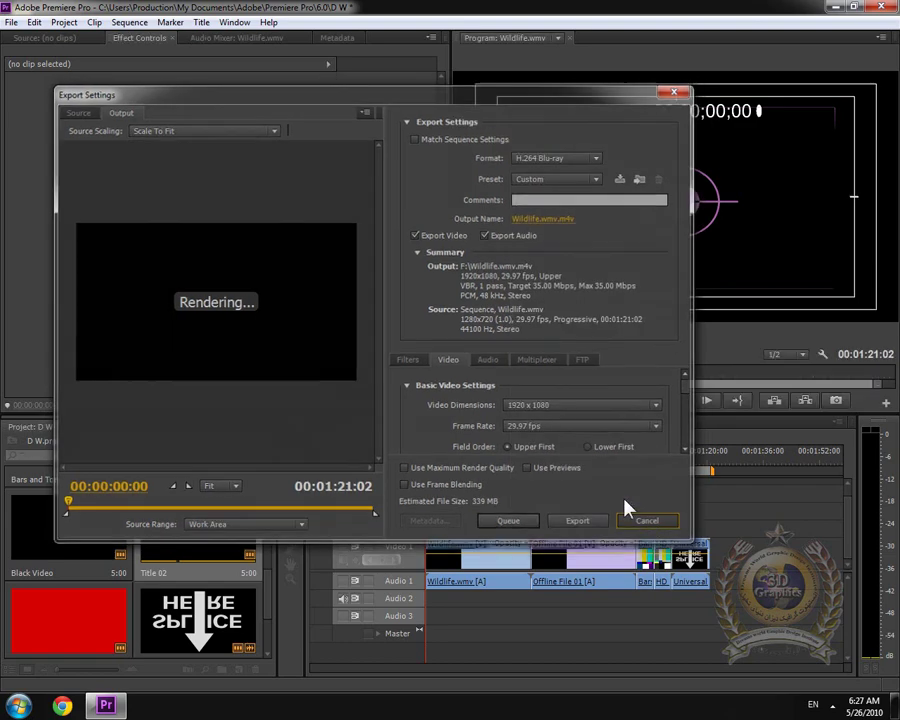
pyautogui.click(648, 522)
pyautogui.click(11, 23)
pyautogui.moveTo(76, 360)
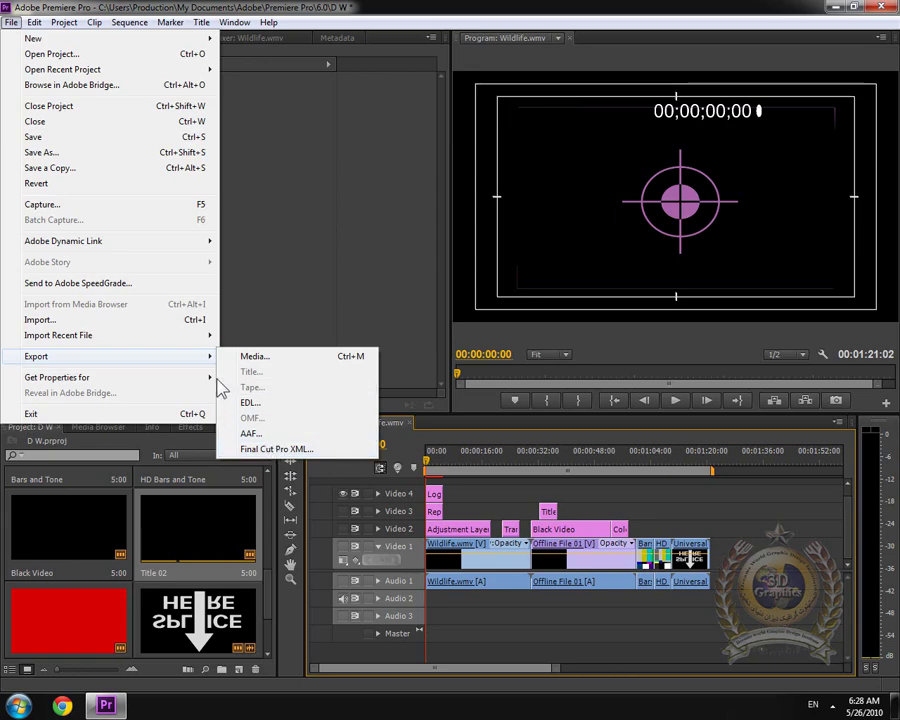
pyautogui.moveTo(66, 382)
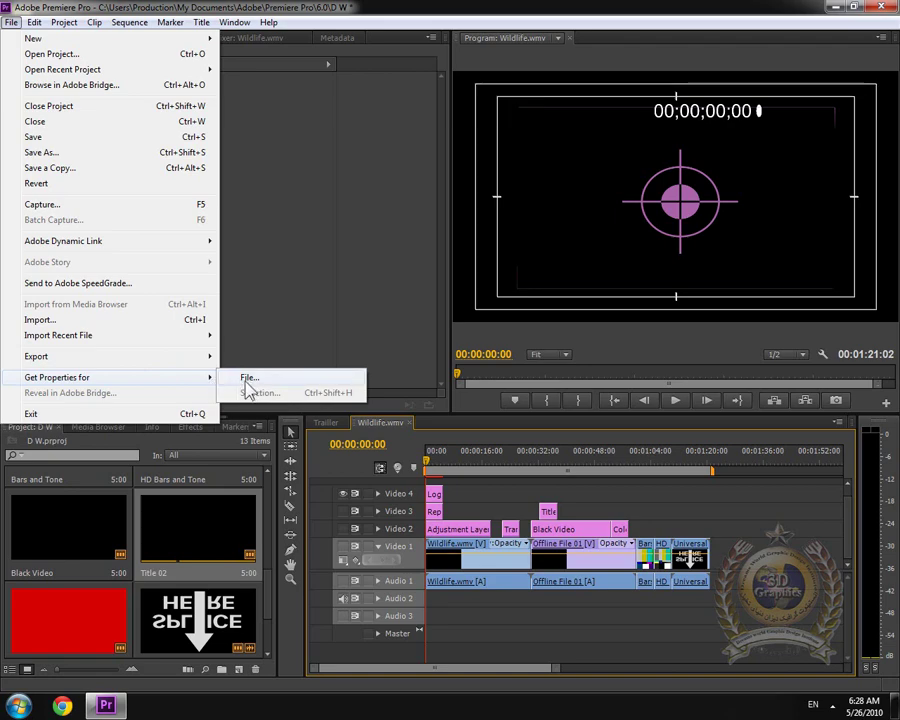
pyautogui.click(345, 308)
# Select the Wildlife.wmv clip in the project, examine its file properties, and close the properties window
pyautogui.click(50, 540)
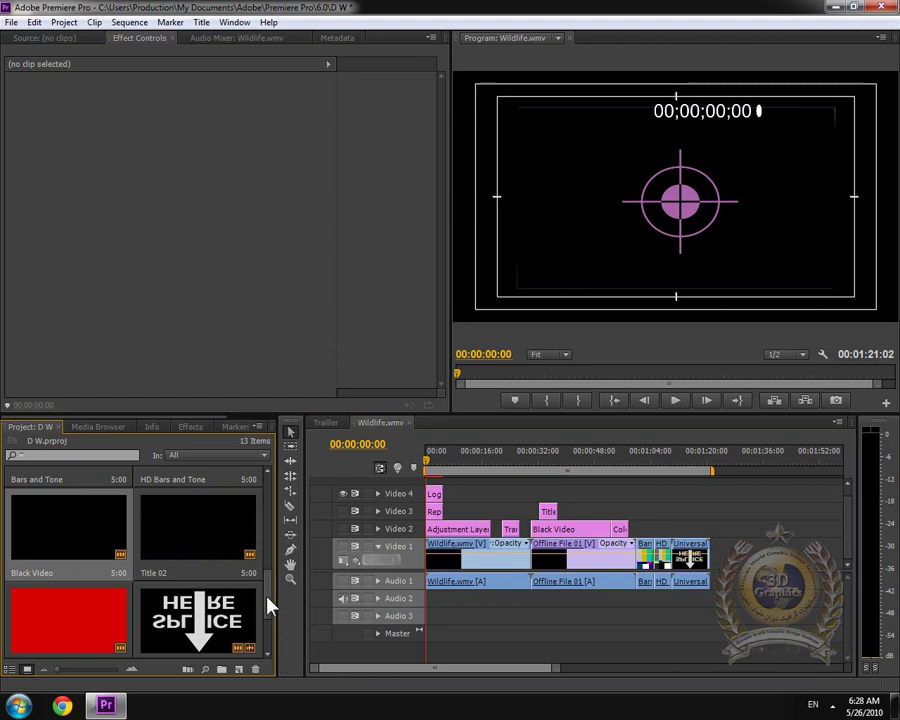
pyautogui.scroll(-5, 267, 603)
pyautogui.scroll(1, 288, 515)
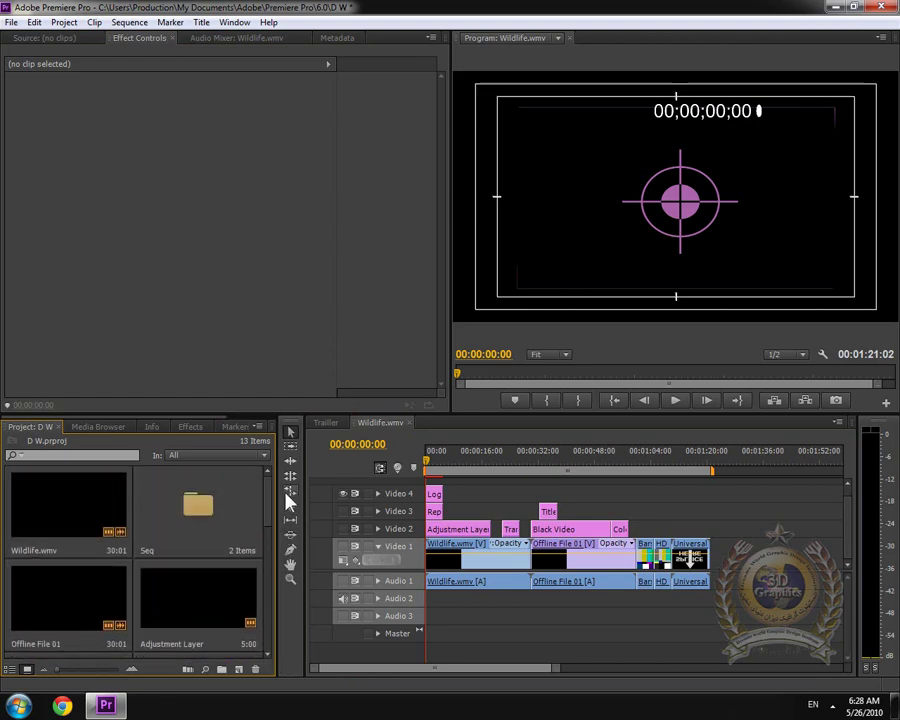
pyautogui.click(76, 496)
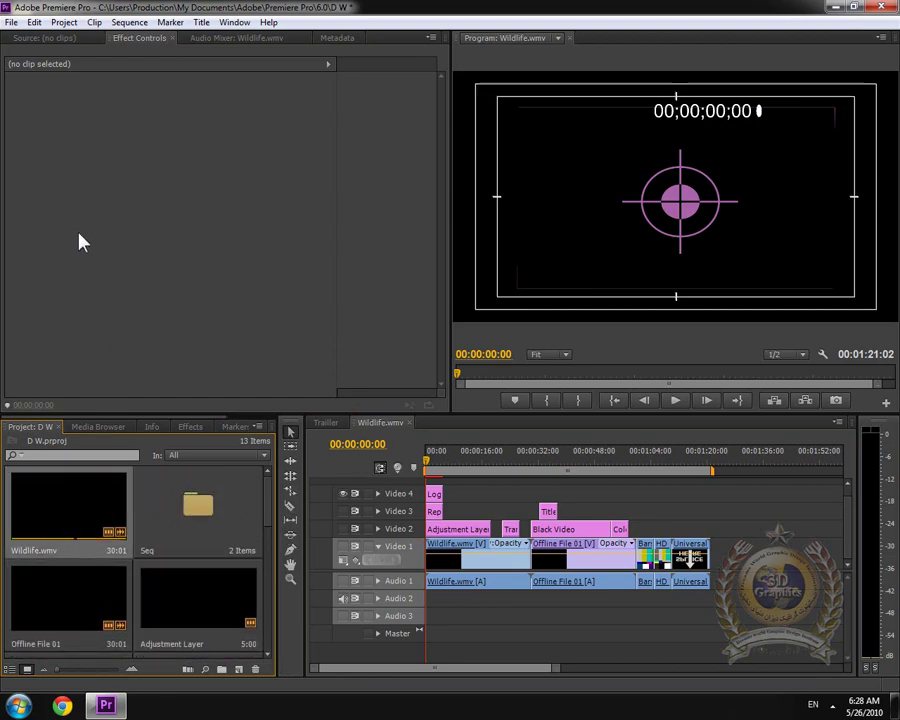
pyautogui.click(10, 22)
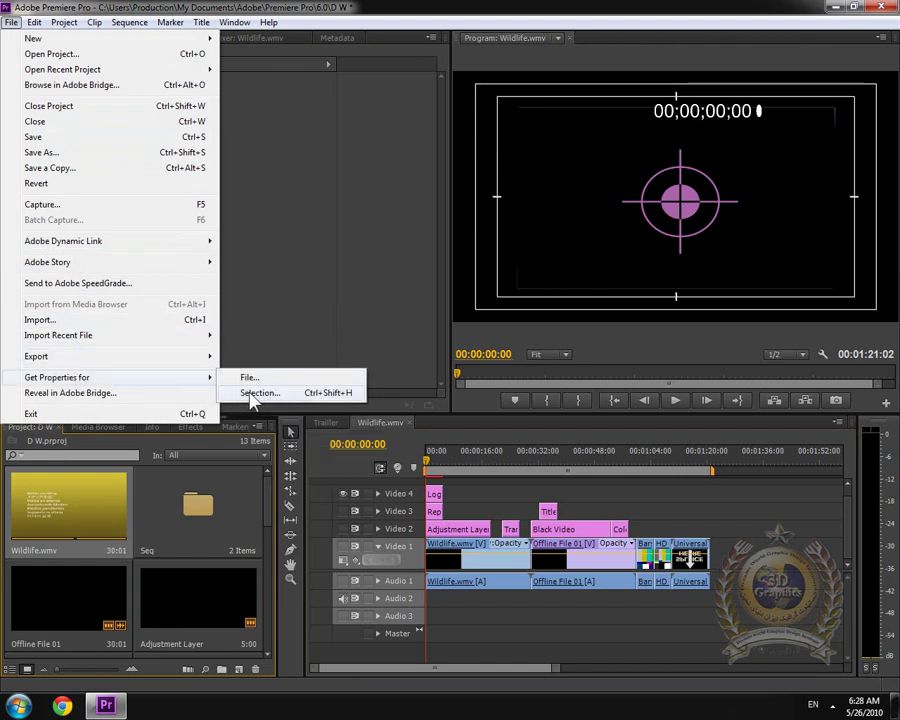
pyautogui.click(256, 393)
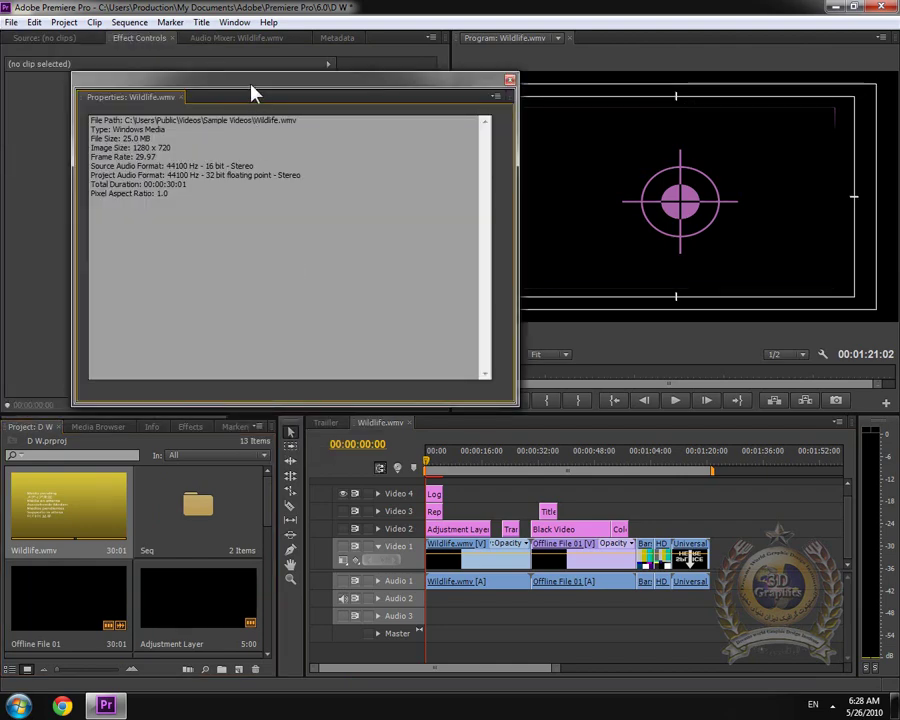
pyautogui.moveTo(252, 93); pyautogui.dragTo(325, 134)
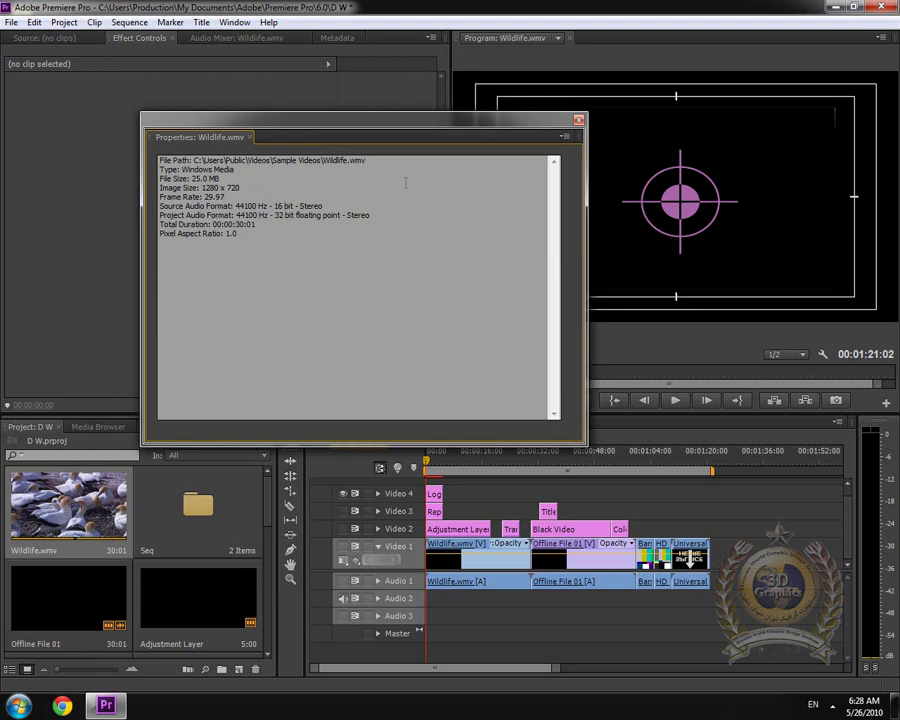
pyautogui.click(578, 119)
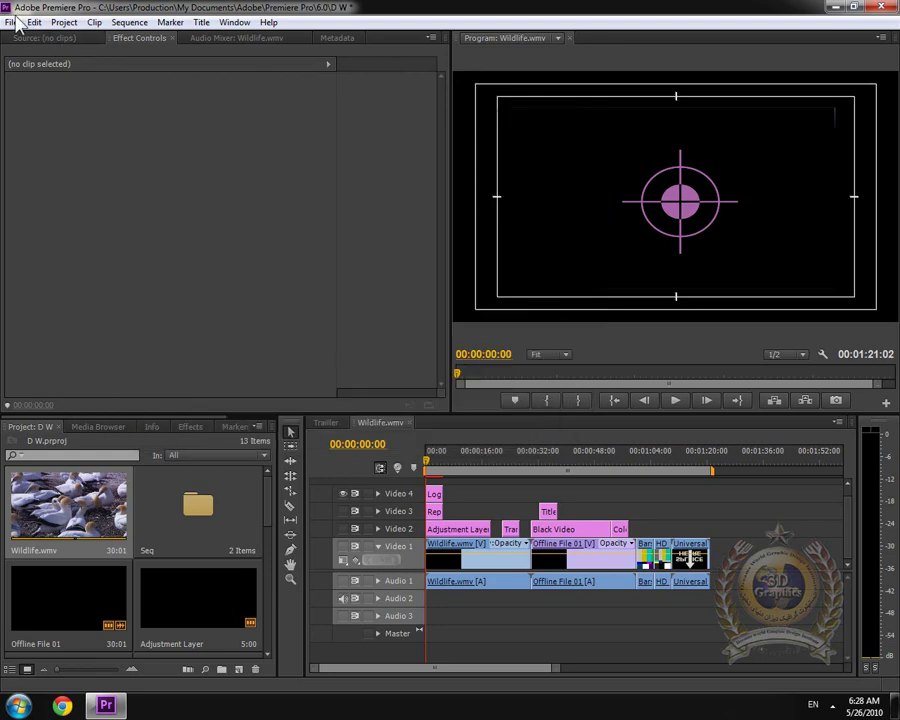
# Examine the file properties of the Avatar movie stored in the Movies and 3D Animation folder, and close the properties window
pyautogui.click(16, 21)
pyautogui.moveTo(66, 380)
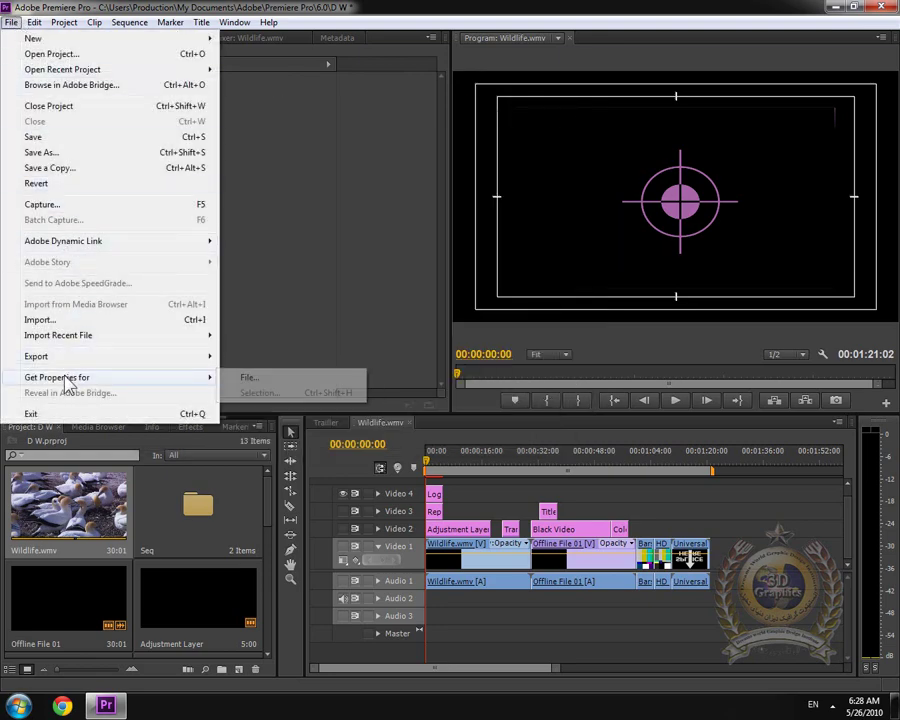
pyautogui.click(262, 380)
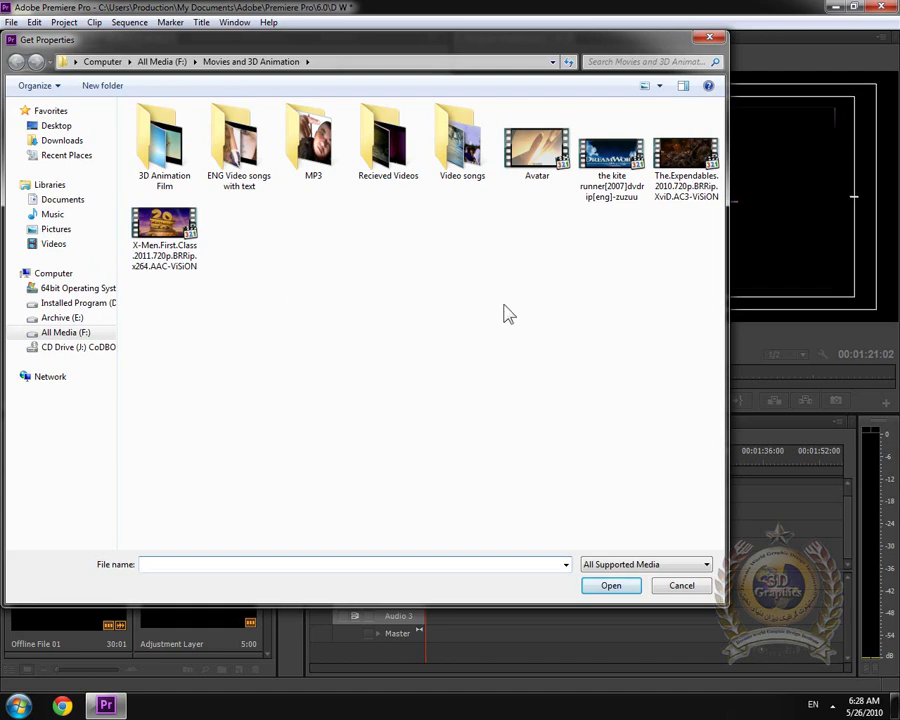
pyautogui.click(543, 163)
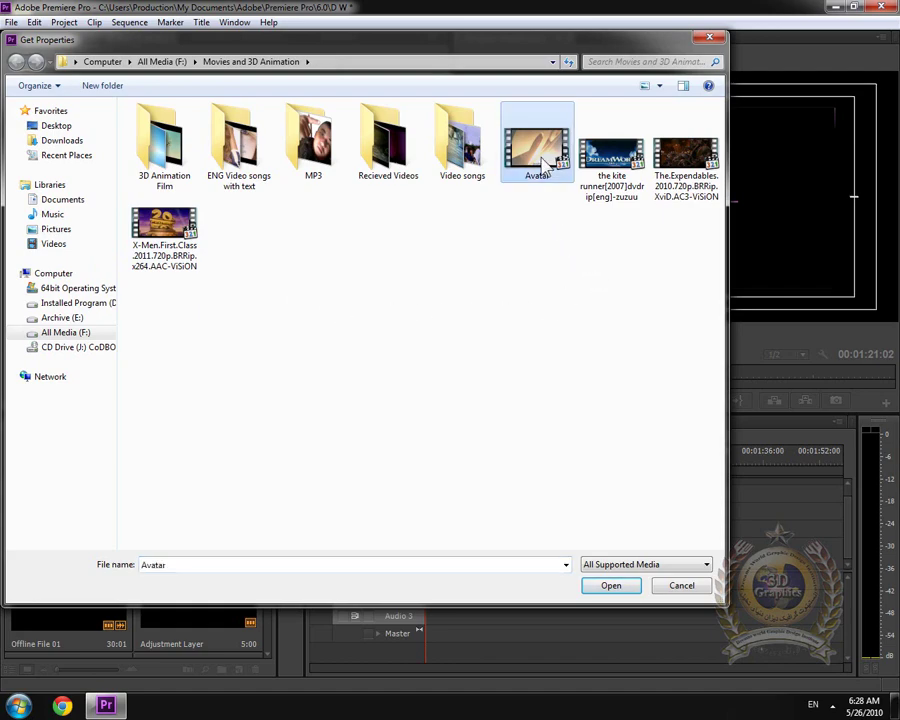
pyautogui.click(611, 586)
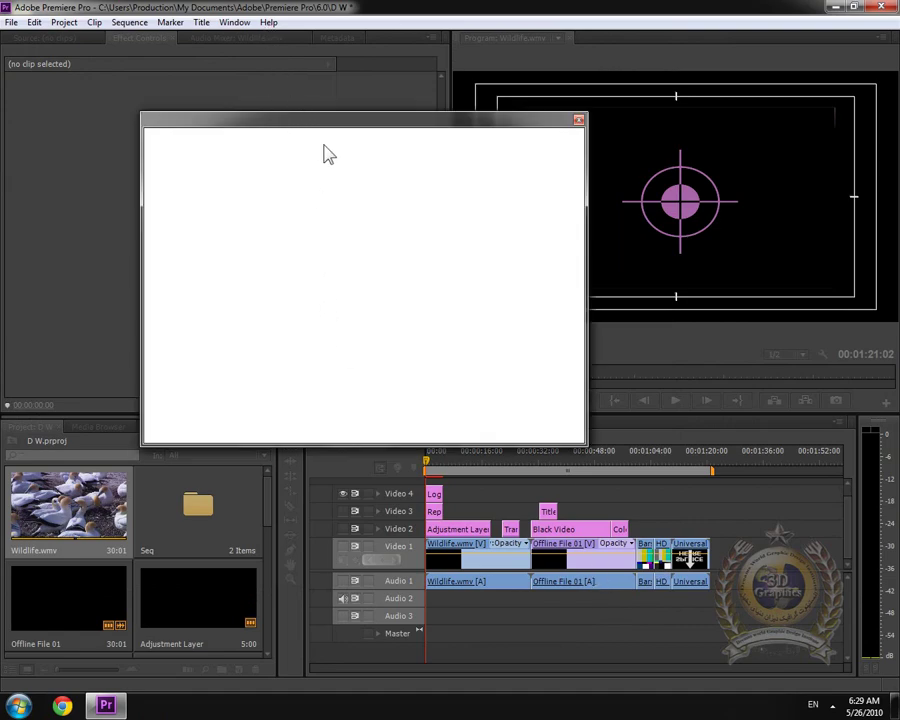
pyautogui.moveTo(336, 133); pyautogui.dragTo(294, 140)
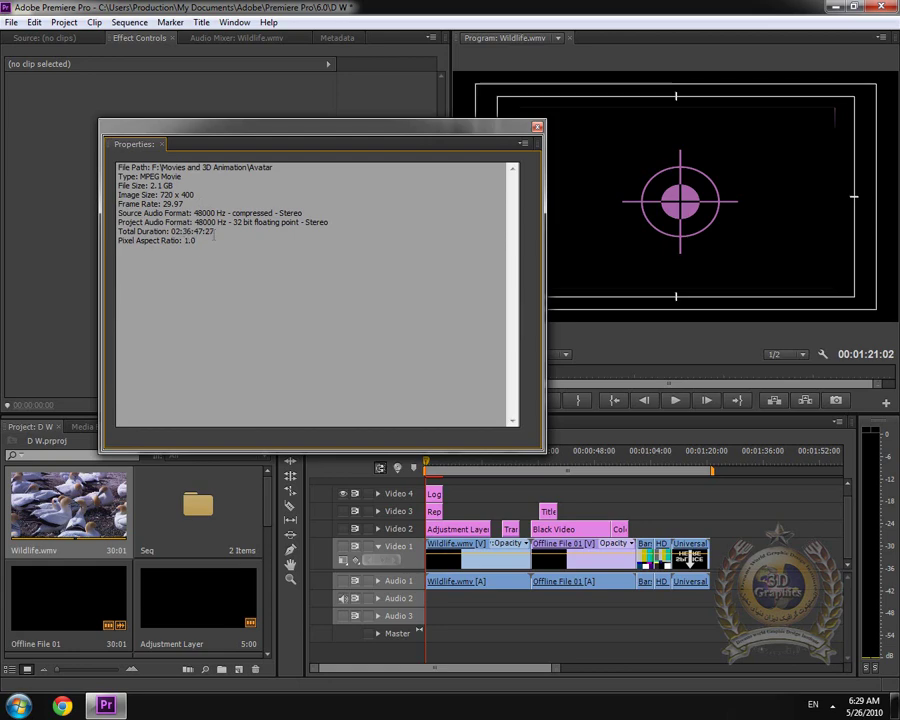
pyautogui.click(537, 127)
# Reveal the Wildlife.wmv clip in Adobe Bridge, play its preview, and close Bridge
pyautogui.click(12, 22)
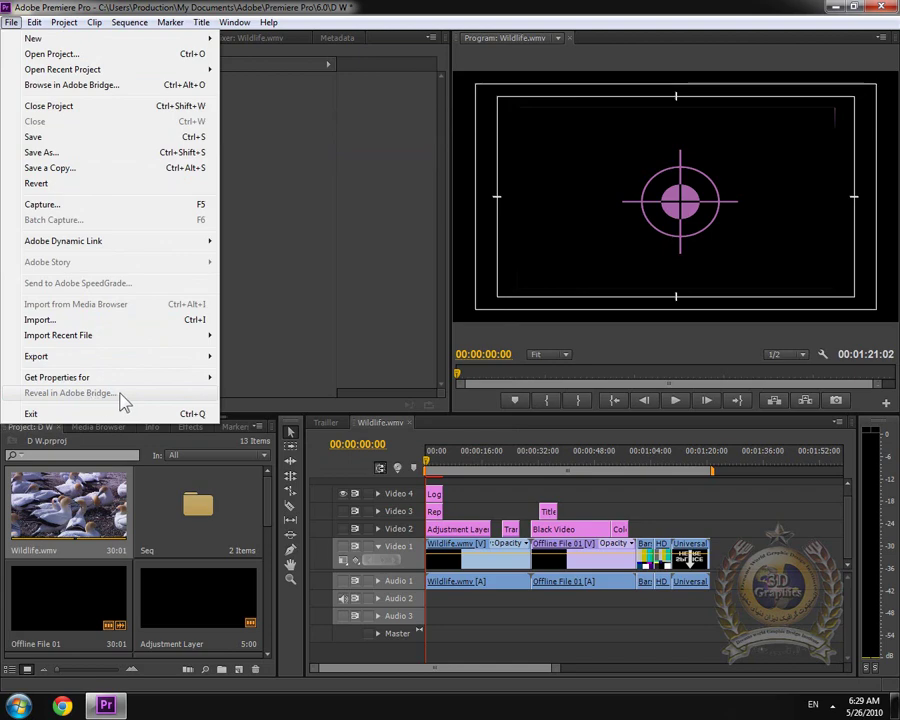
pyautogui.click(285, 322)
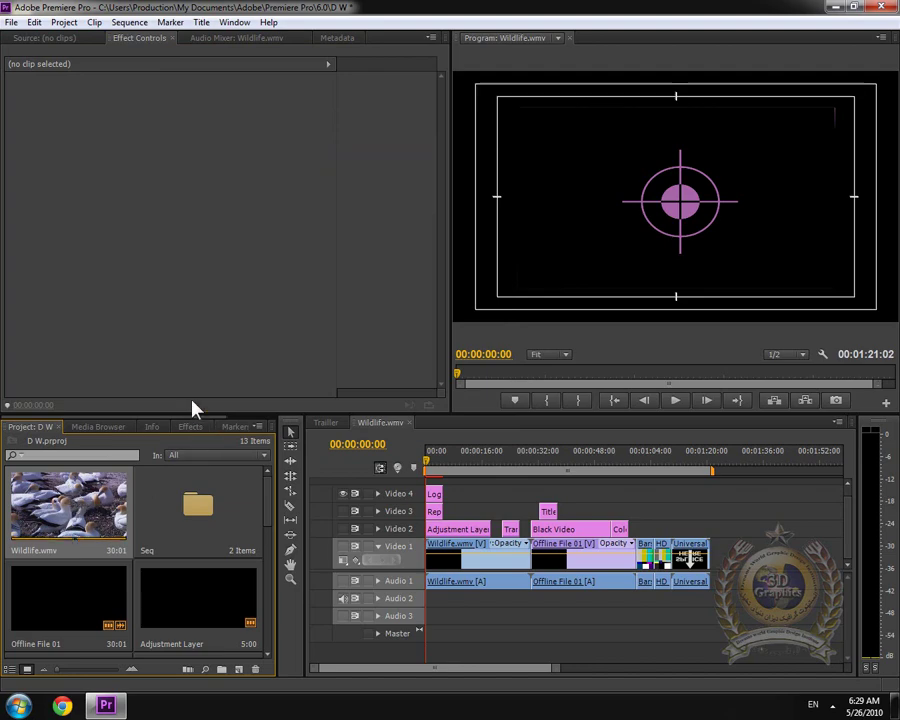
pyautogui.click(12, 22)
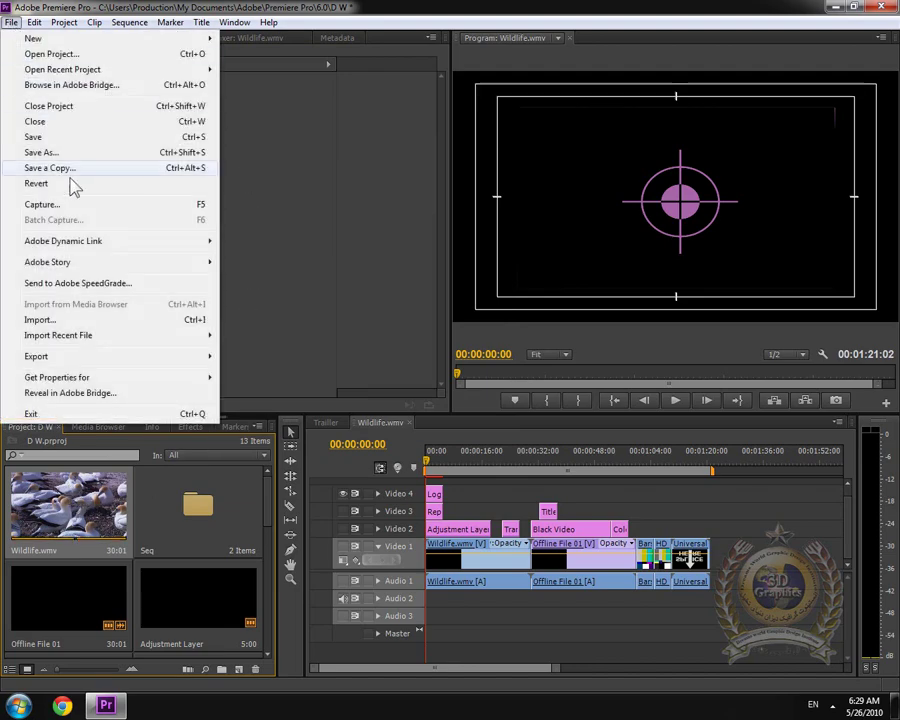
pyautogui.click(107, 400)
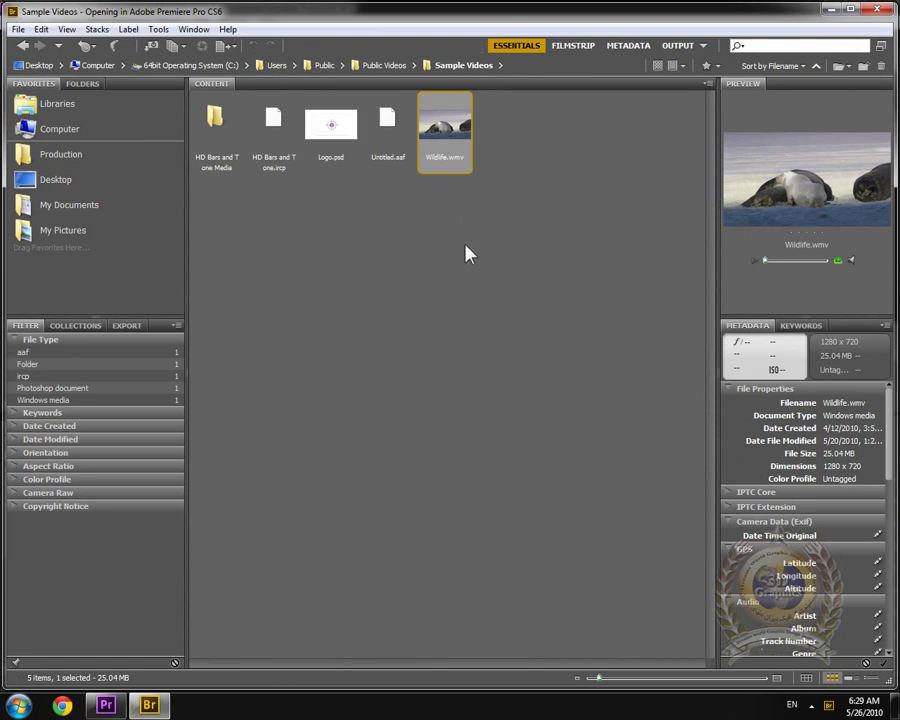
pyautogui.click(763, 262)
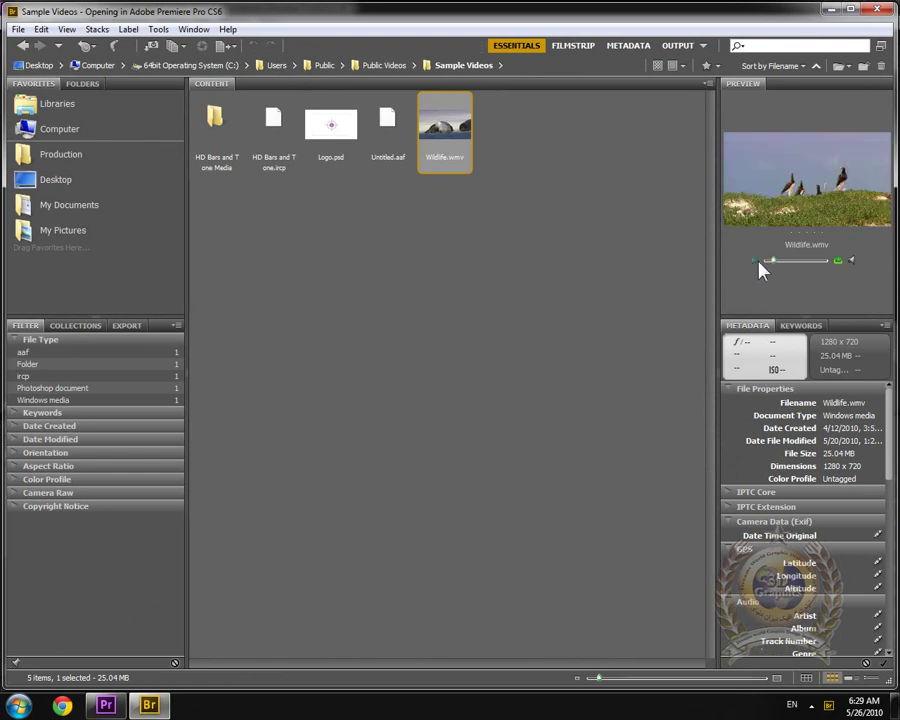
pyautogui.click(884, 9)
# Review the Export, Adobe Story and Adobe Dynamic Link commands offered for the Wildlife.wmv clip, and look over the editing commands
pyautogui.click(14, 22)
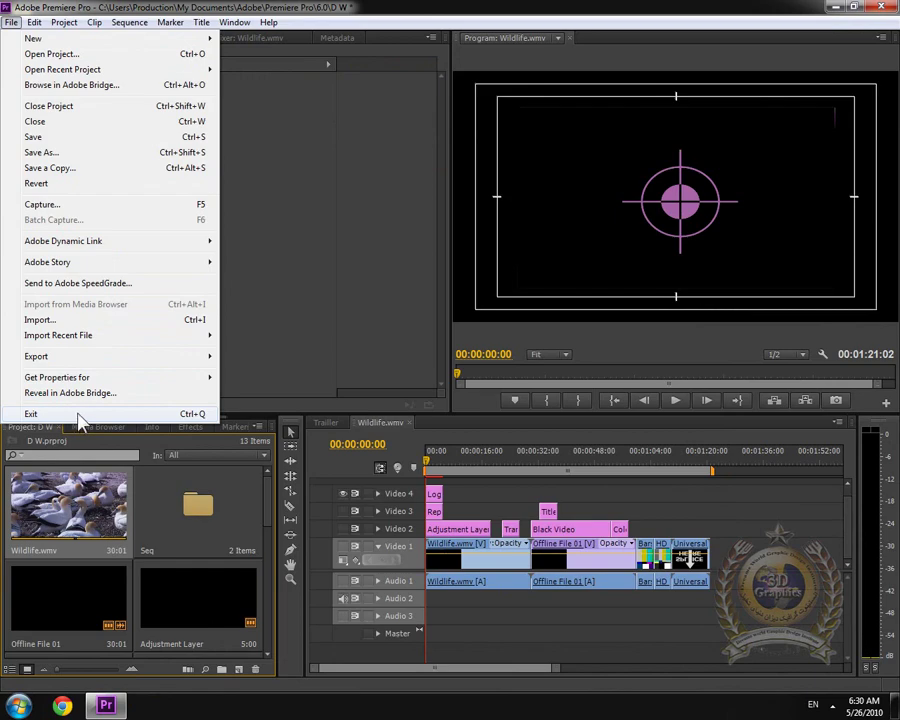
pyautogui.moveTo(58, 362)
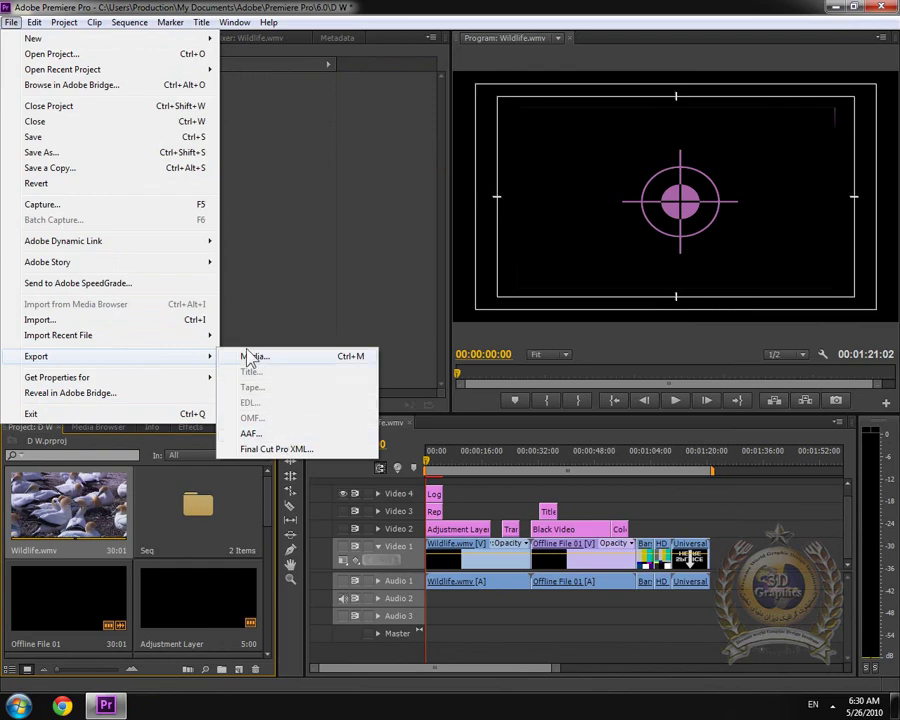
pyautogui.moveTo(80, 266)
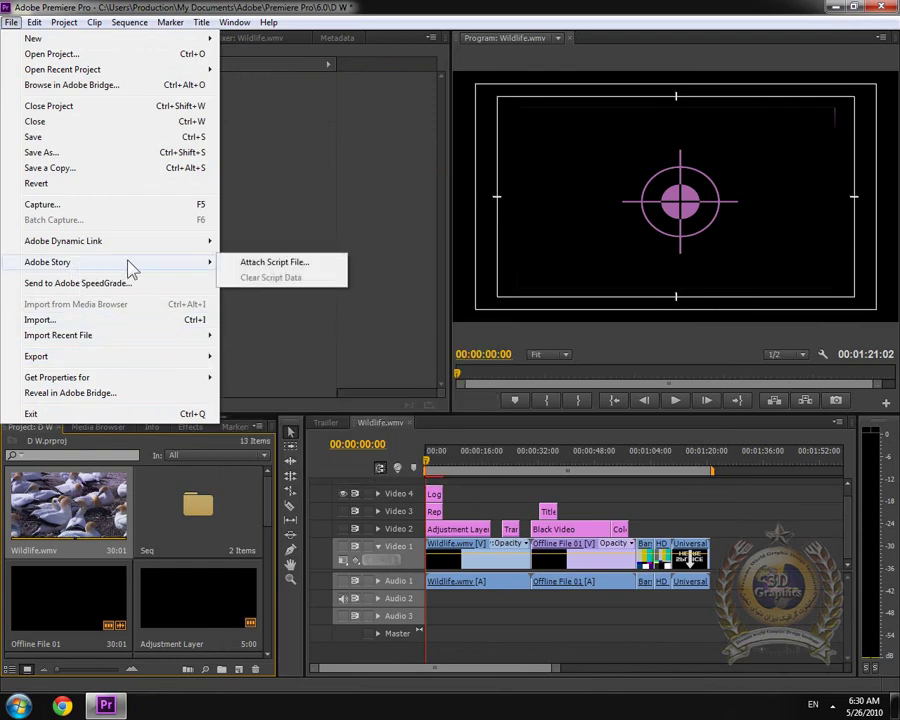
pyautogui.moveTo(160, 241)
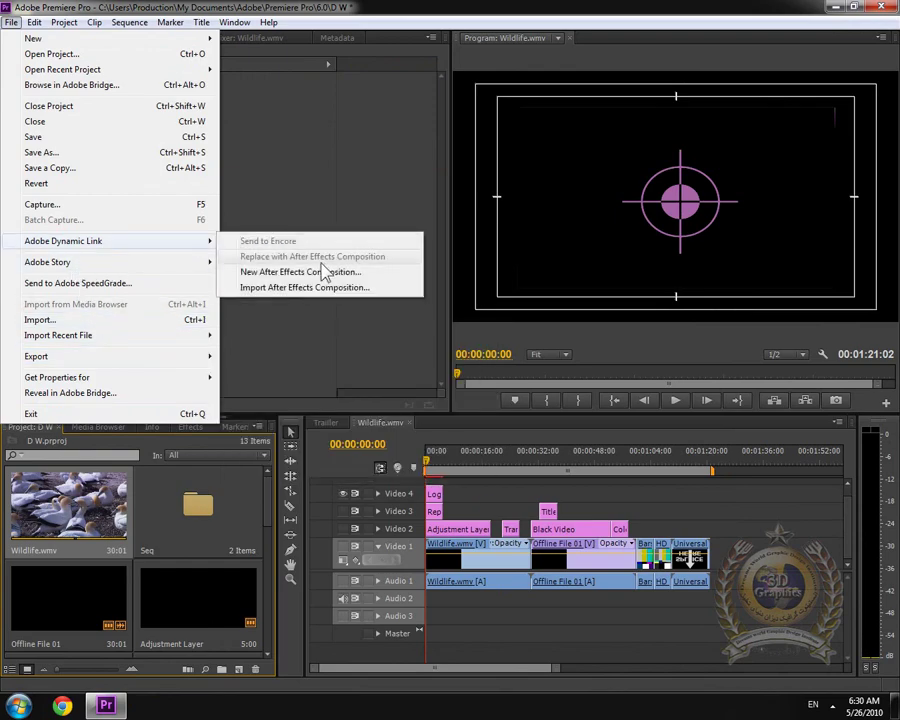
pyautogui.moveTo(153, 358)
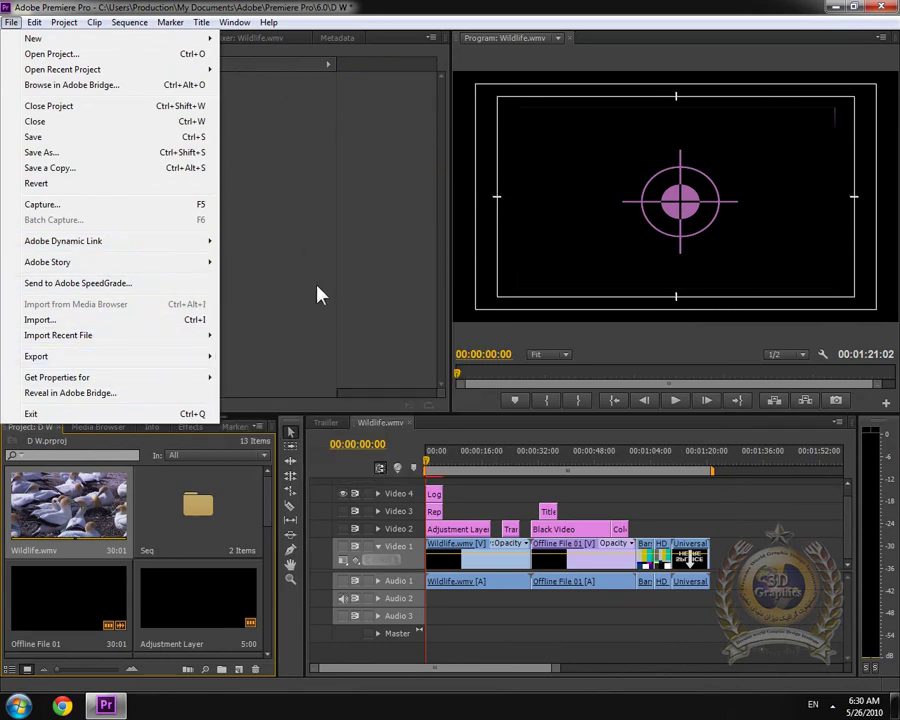
pyautogui.moveTo(181, 358)
pyautogui.moveTo(115, 244)
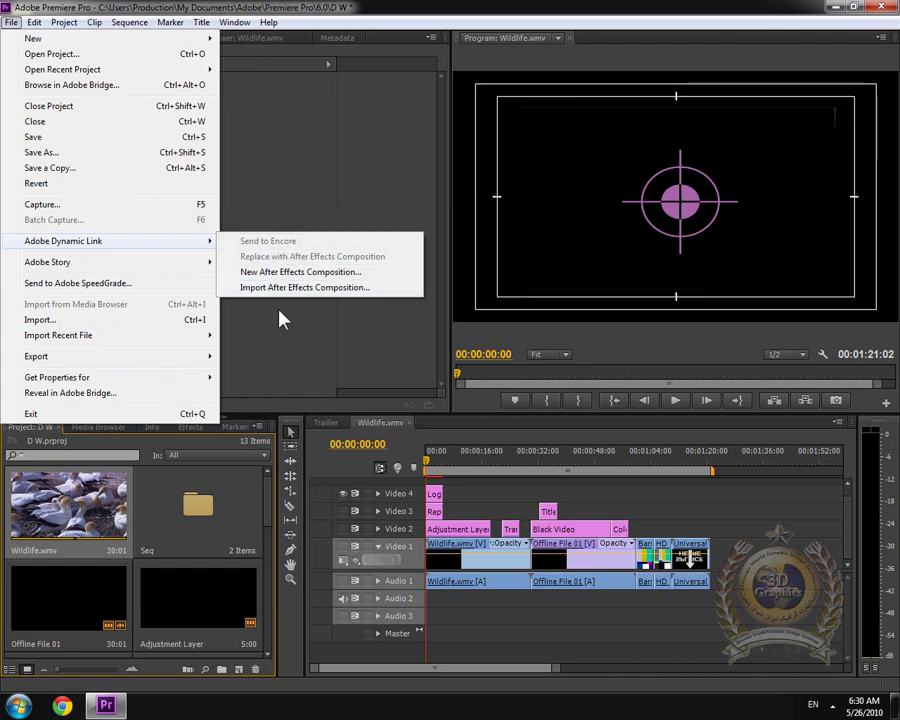
pyautogui.click(440, 10)
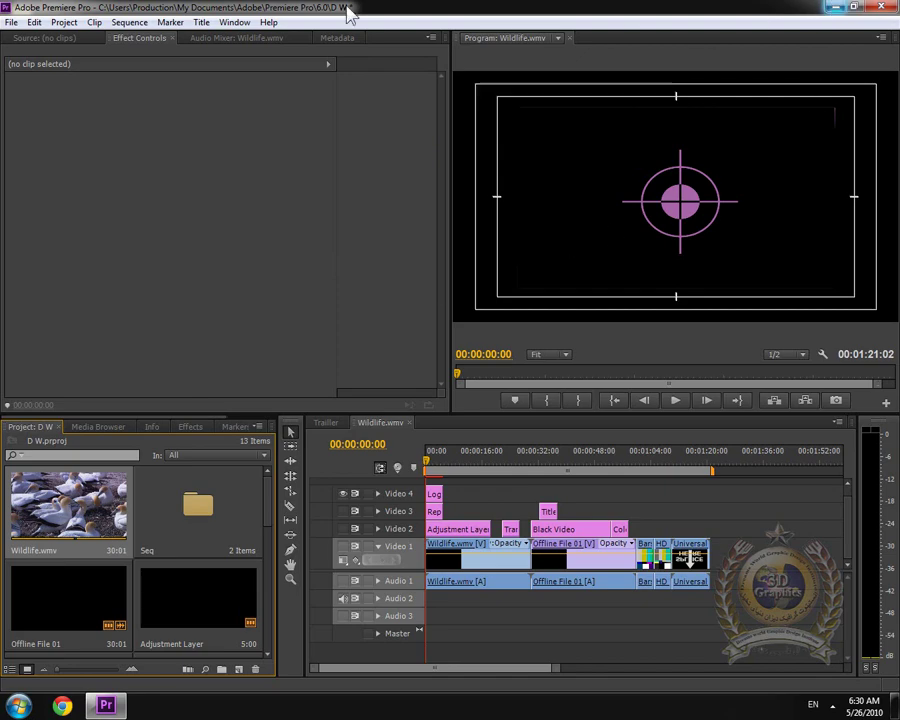
pyautogui.click(38, 24)
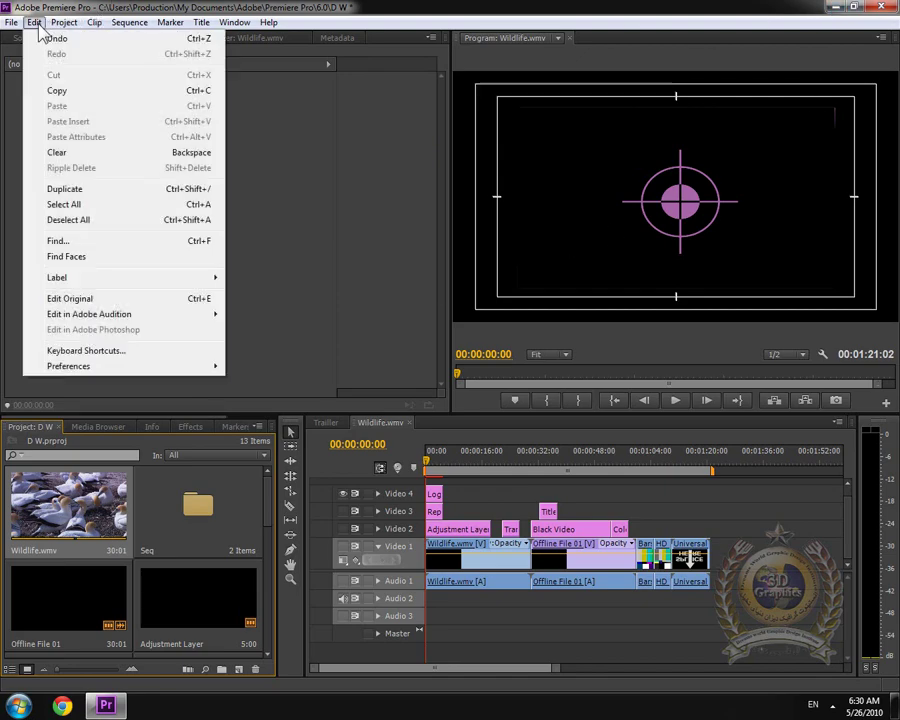
# Minimize Premiere Pro to show the Windows desktop
pyautogui.click(843, 8)
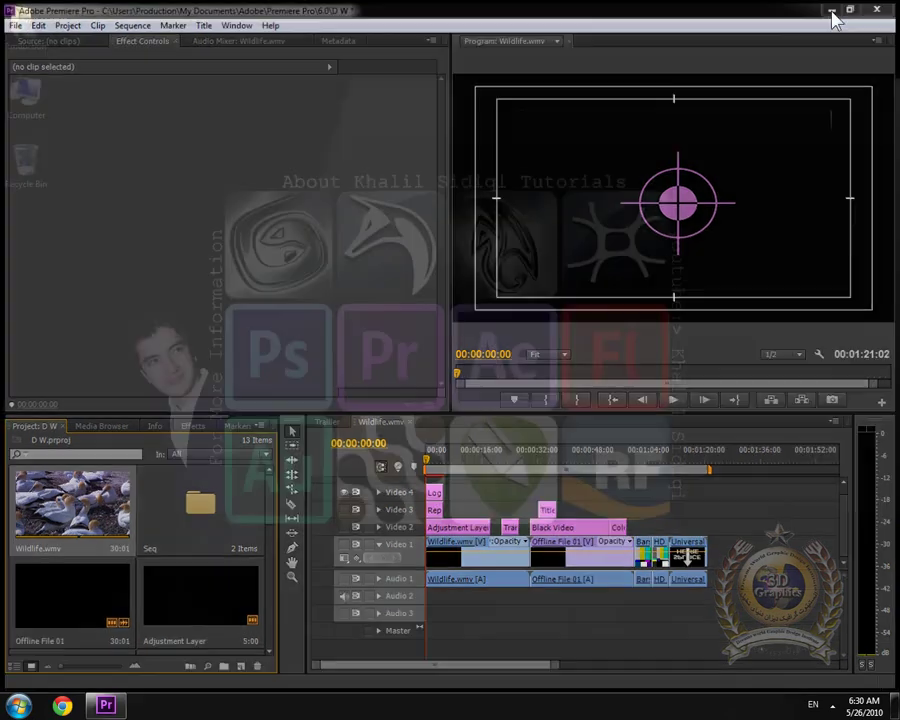
pyautogui.rightClick(570, 232)
pyautogui.click(667, 264)
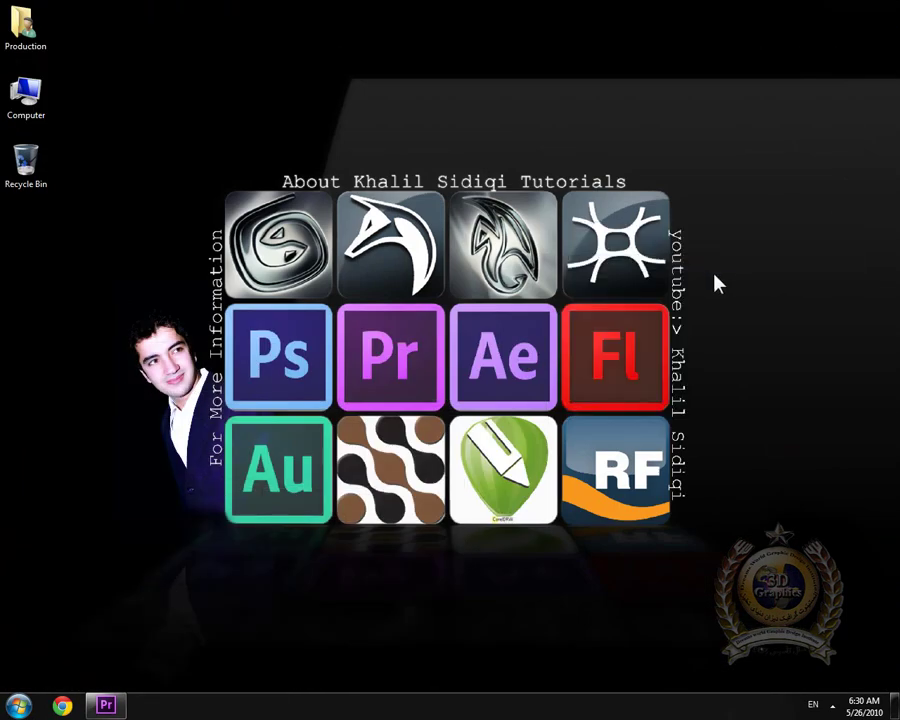